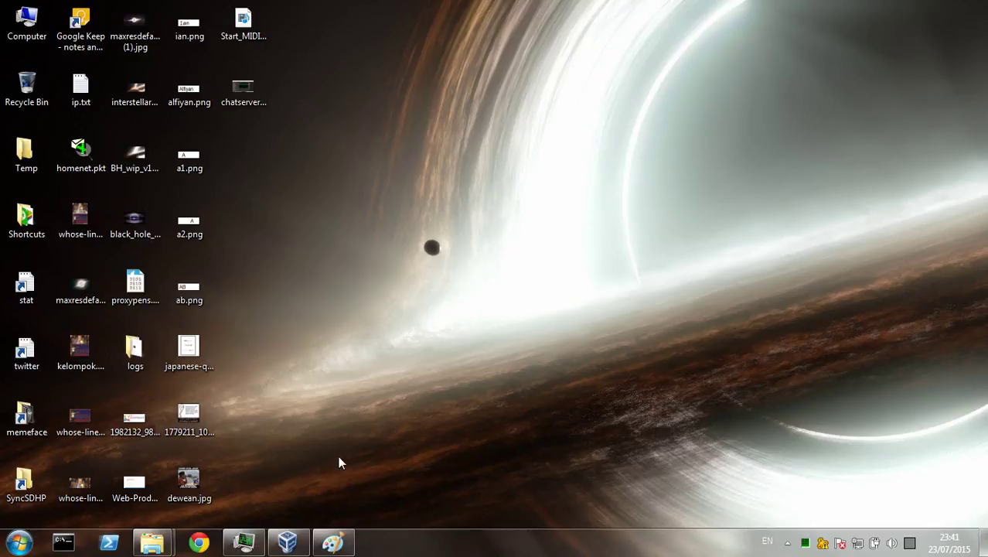
Step: Examine the network topology diagram in Paint and bring Oracle VM VirtualBox Manager to the foreground over the desktop
left_click(288, 542)
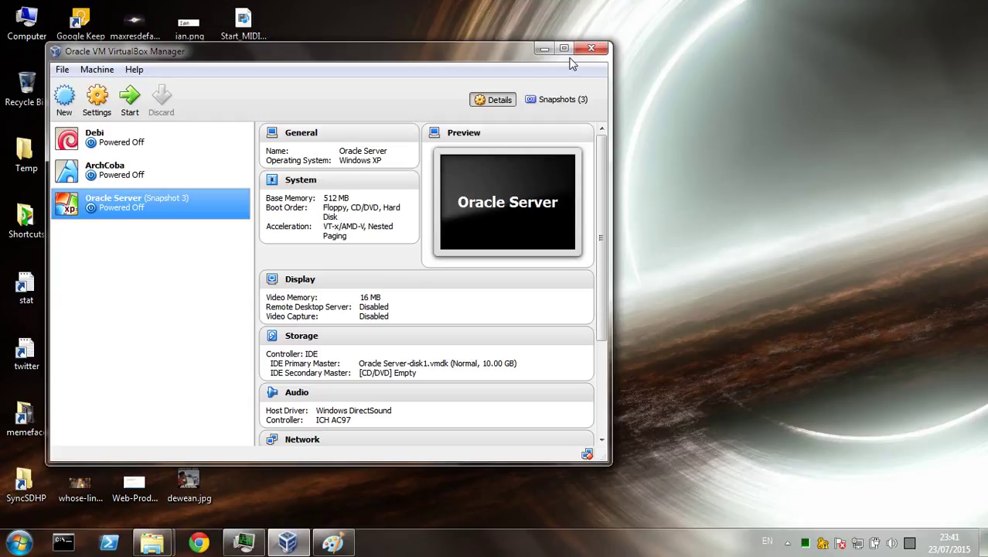
left_click(544, 49)
left_click_drag(352, 127, 657, 433)
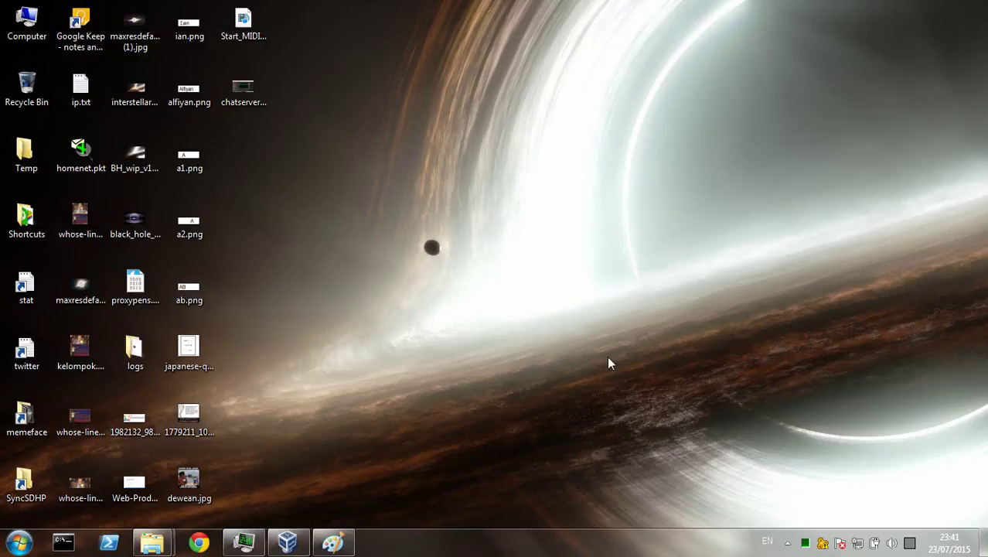
left_click(346, 542)
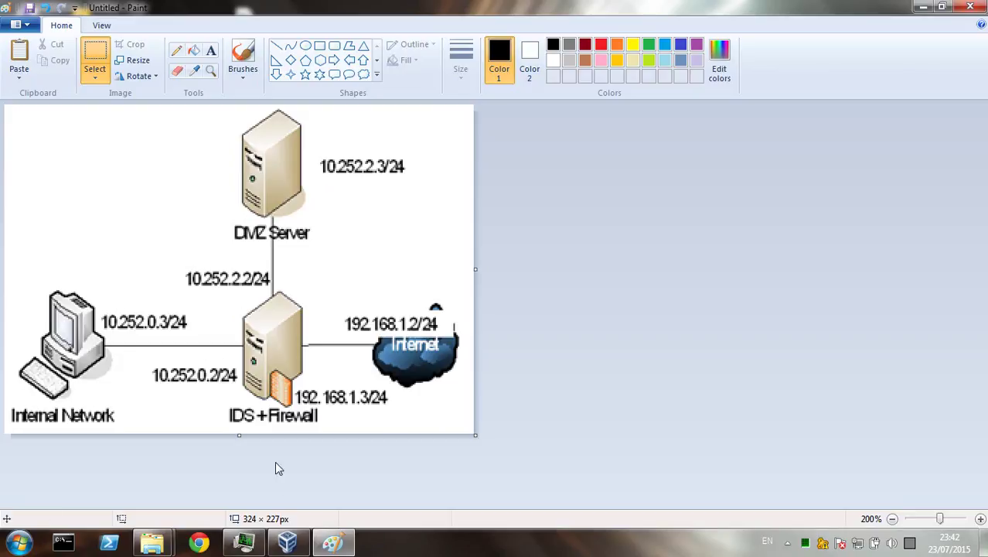
left_click(288, 543)
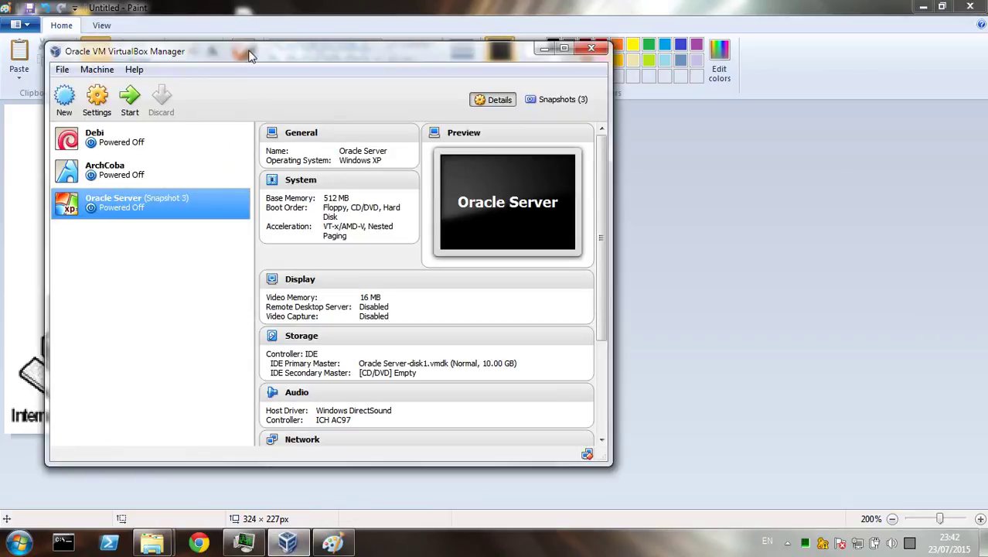
mouse_move(246, 56)
left_mouse_down()
mouse_move(542, 69)
mouse_move(526, 65)
left_mouse_up()
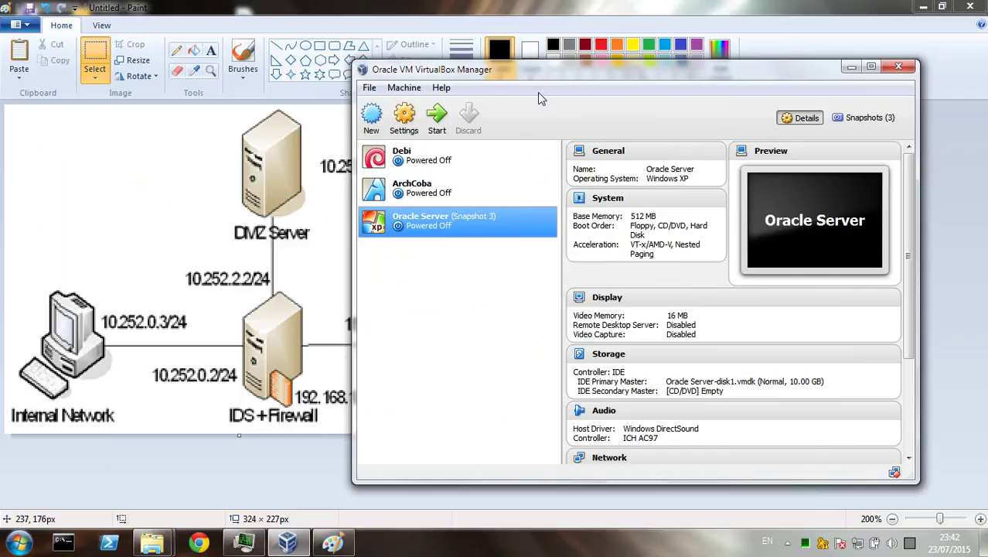
key("alt+Tab")
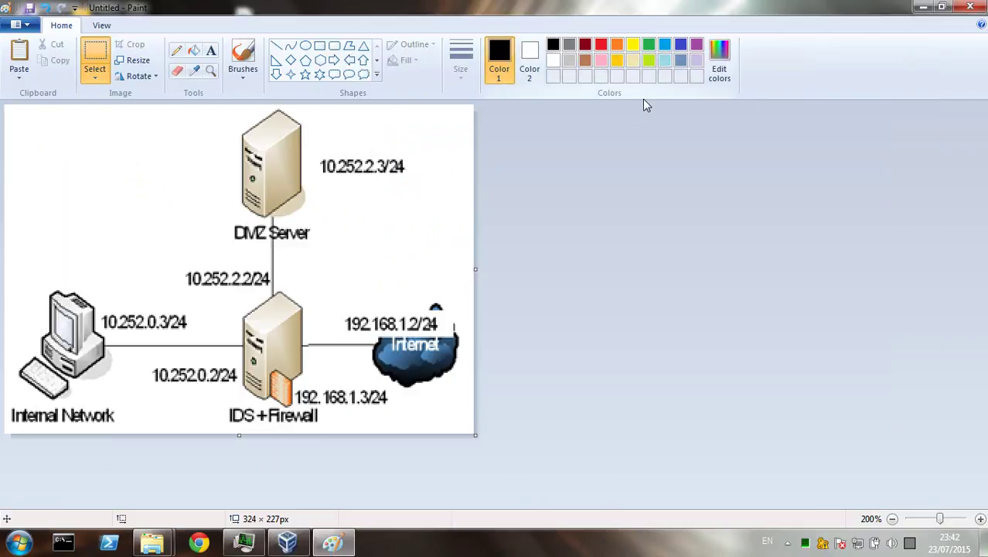
left_click(923, 7)
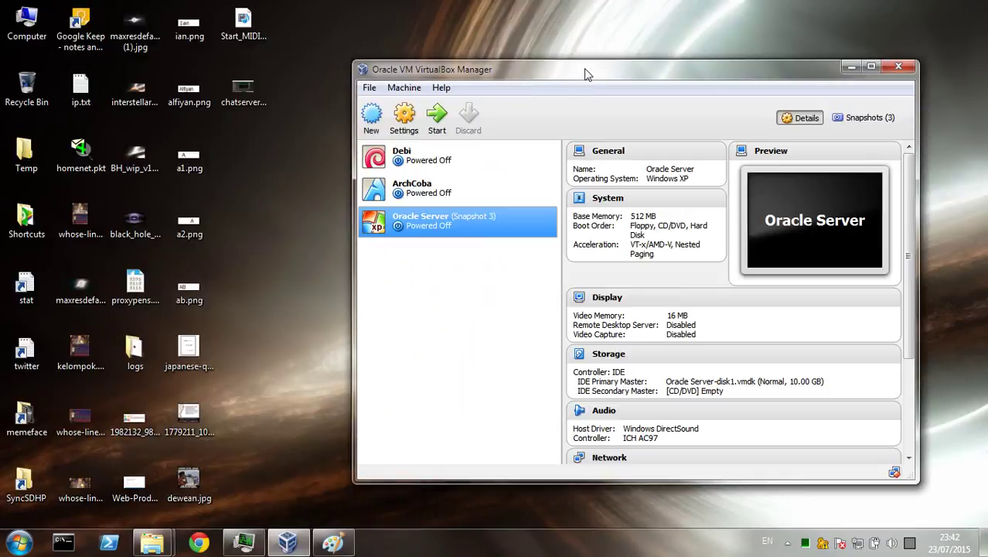
left_click(371, 116)
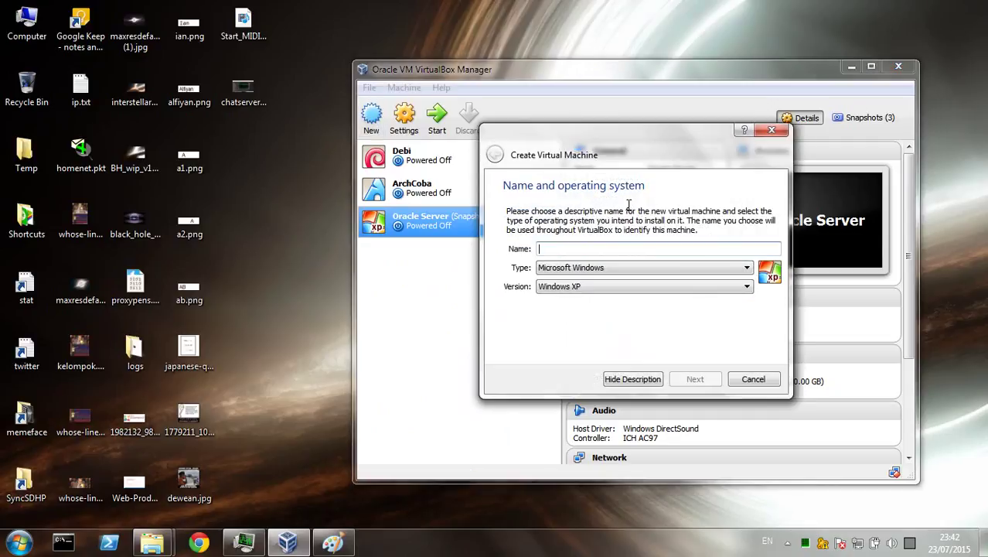
left_click(333, 542)
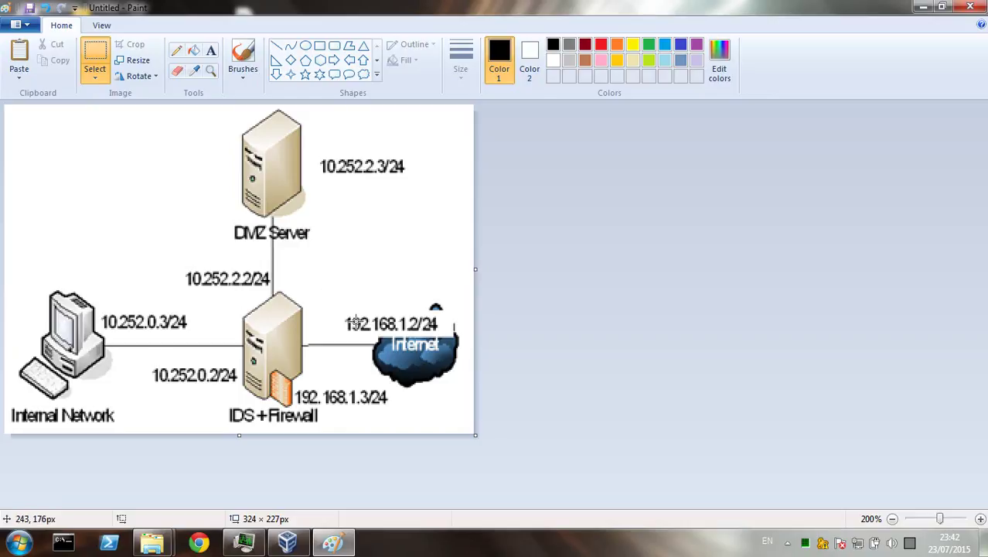
left_click(287, 542)
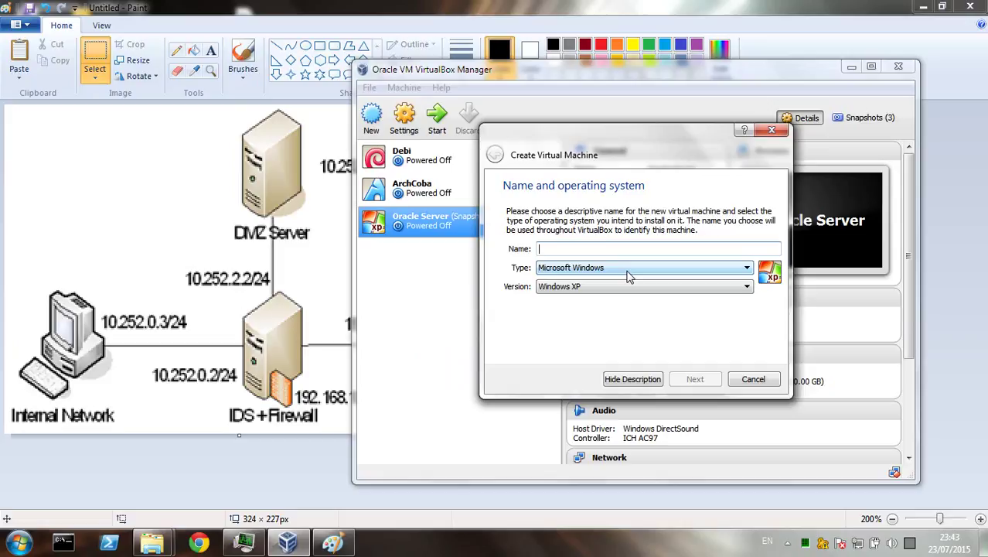
key("Escape")
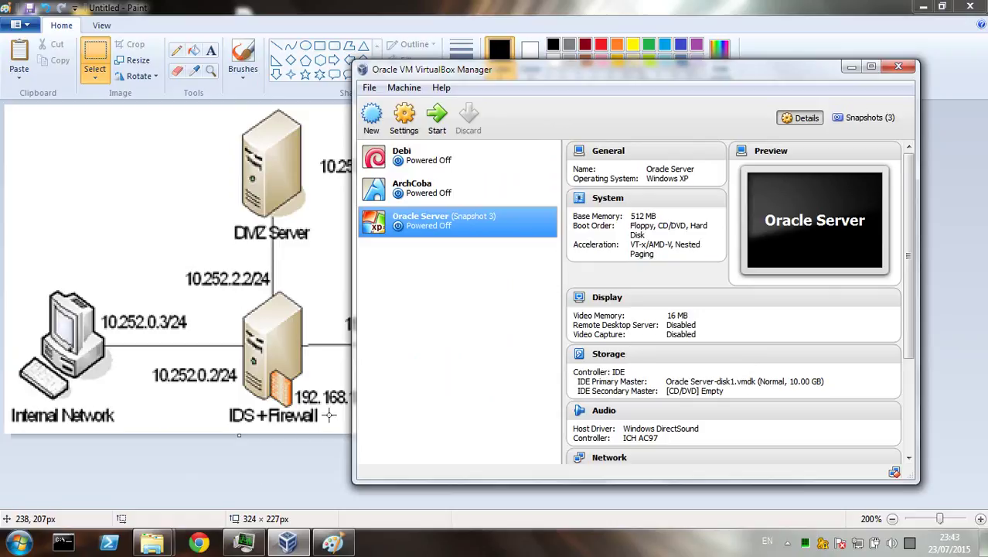
Step: Open the Debian64.ova appliance from the debian folder in VirtualBox for import
mouse_move(152, 544)
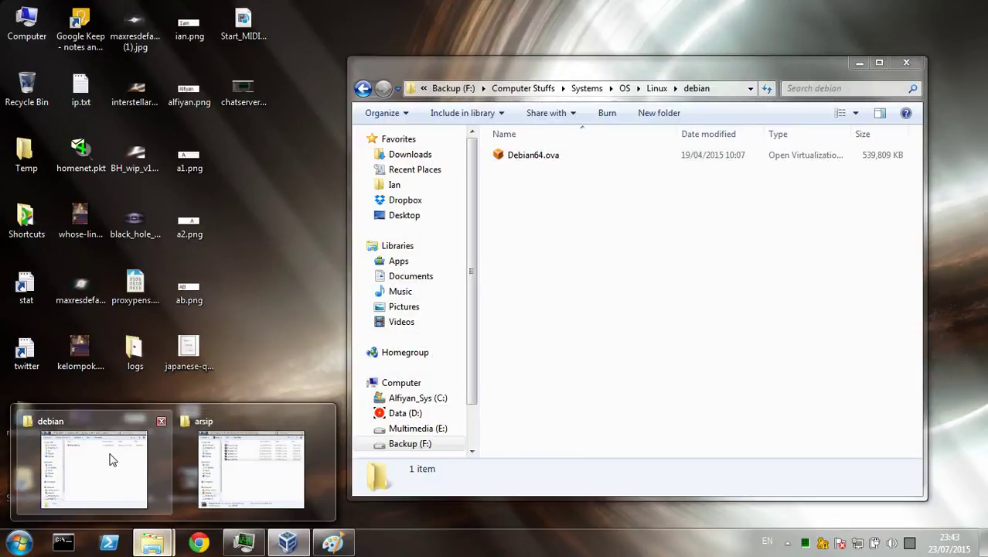
left_click(109, 459)
mouse_move(754, 77)
left_mouse_down()
mouse_move(425, 85)
mouse_move(543, 82)
left_mouse_up()
key("alt+Tab")
left_click(283, 166)
double_click(357, 162)
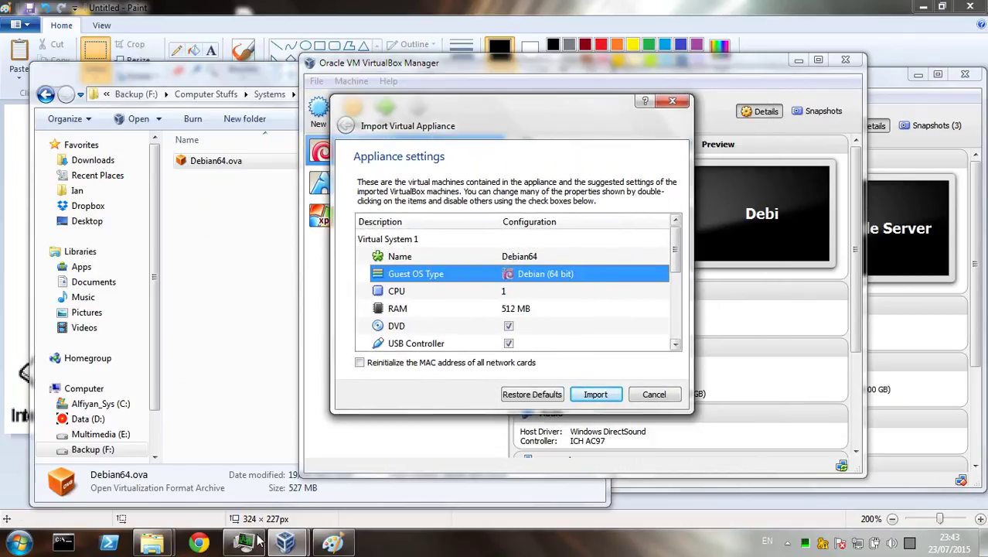
Step: Name the virtual machine being imported Internal
left_click(592, 257)
left_click(537, 259)
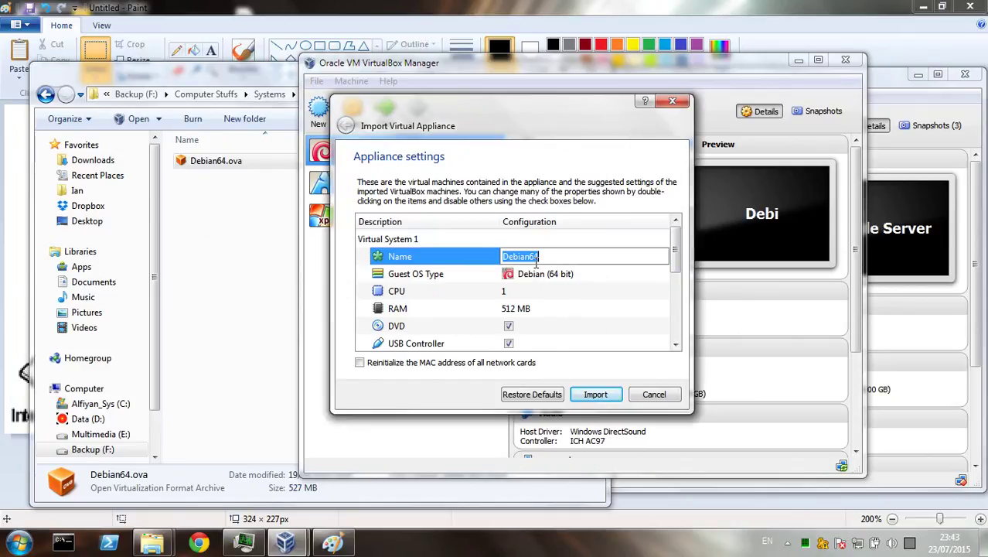
type("Internal")
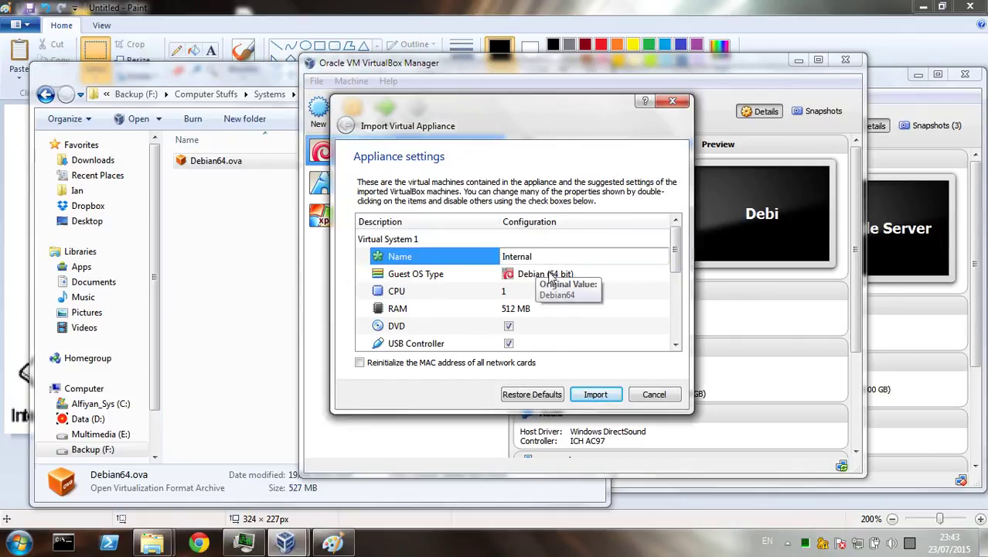
key("Return")
Step: Check the host's memory usage in Task Manager and set the imported machine's RAM to 128 MB
double_click(532, 308)
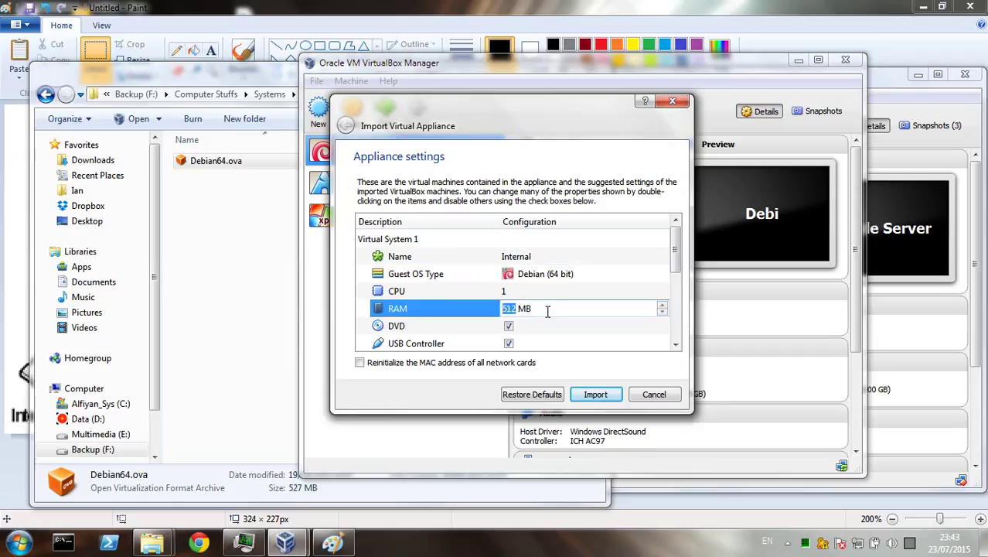
key("ctrl+shift+Escape")
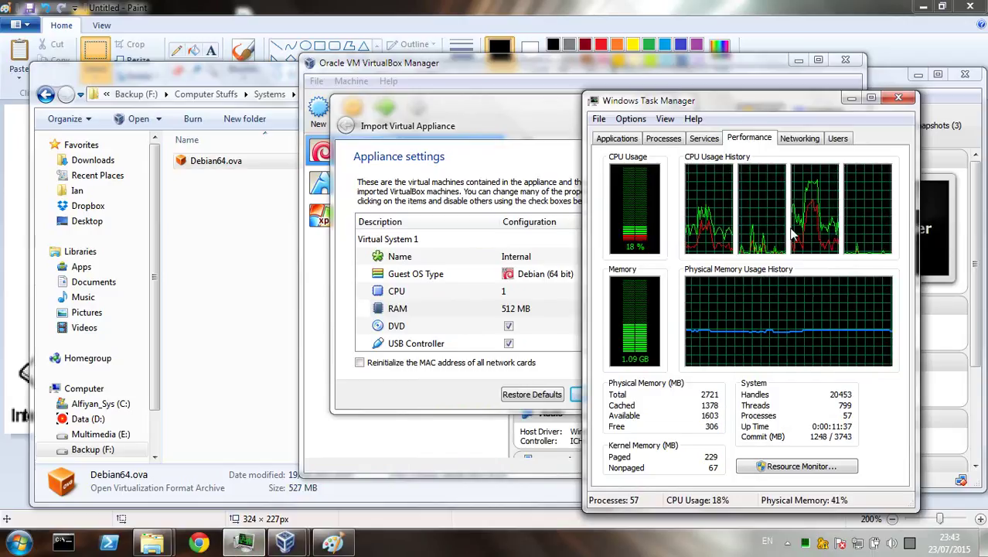
left_click(508, 309)
left_click(507, 309)
type("128")
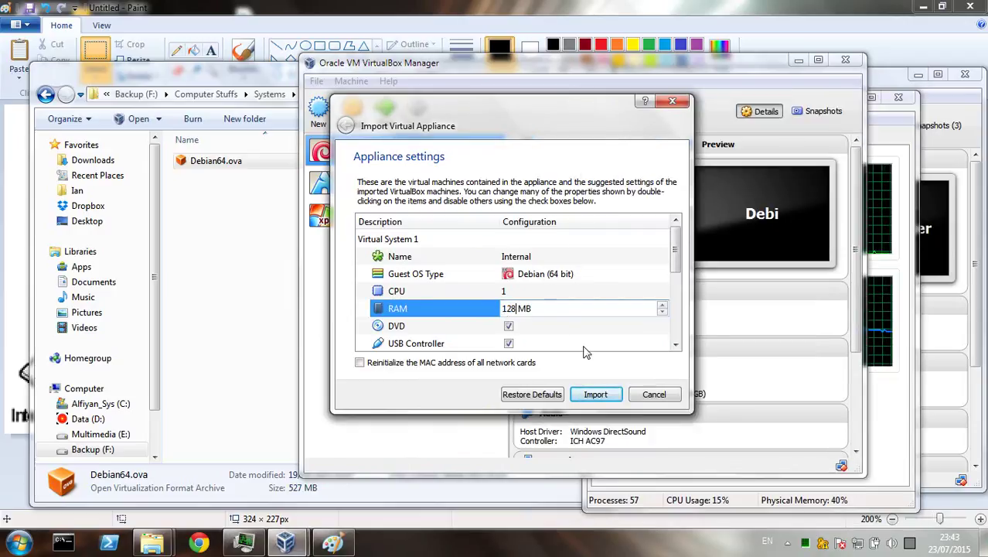
Step: Disable both Intel PRO/1000 network adapters in the appliance settings and import the appliance
left_click_drag(676, 265, 677, 313)
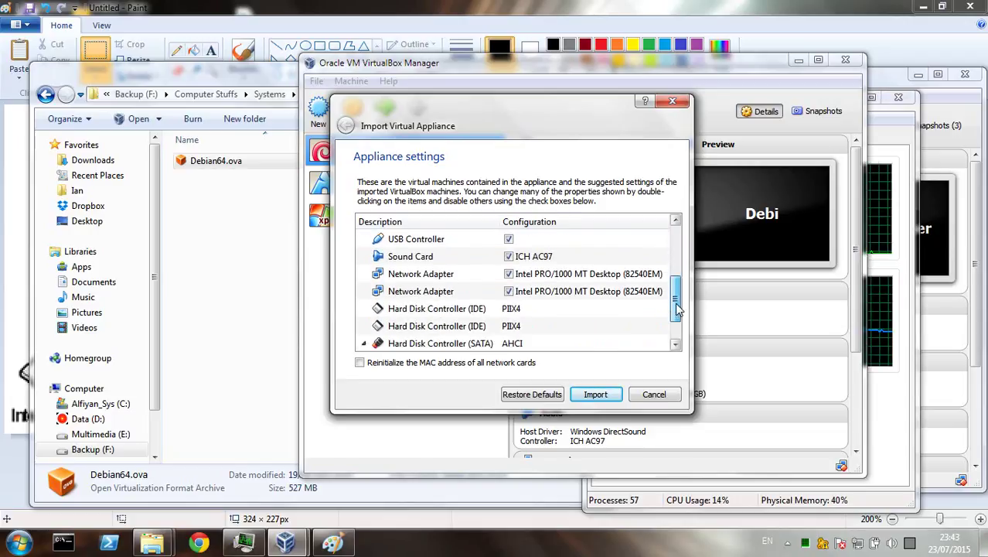
left_click(516, 283)
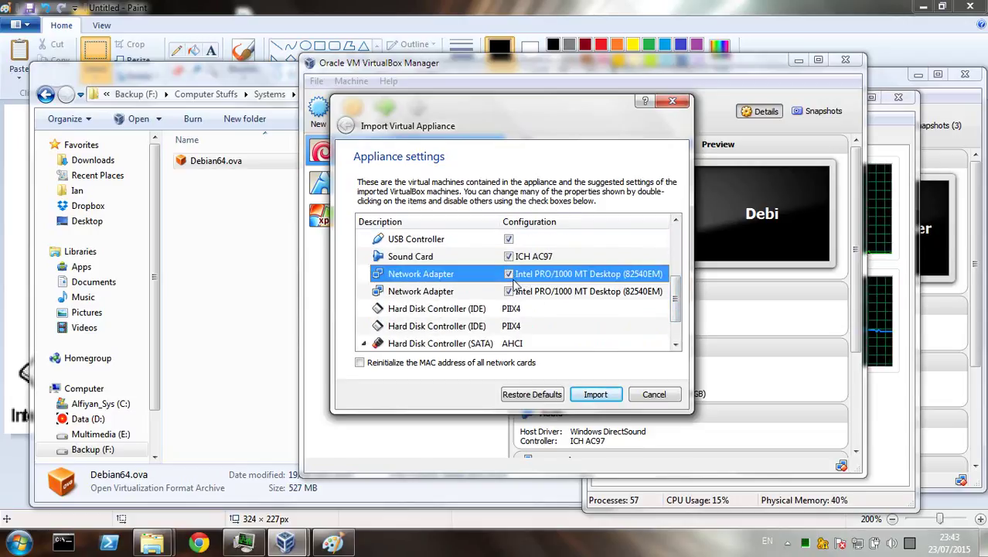
left_click(509, 291)
left_click(508, 274)
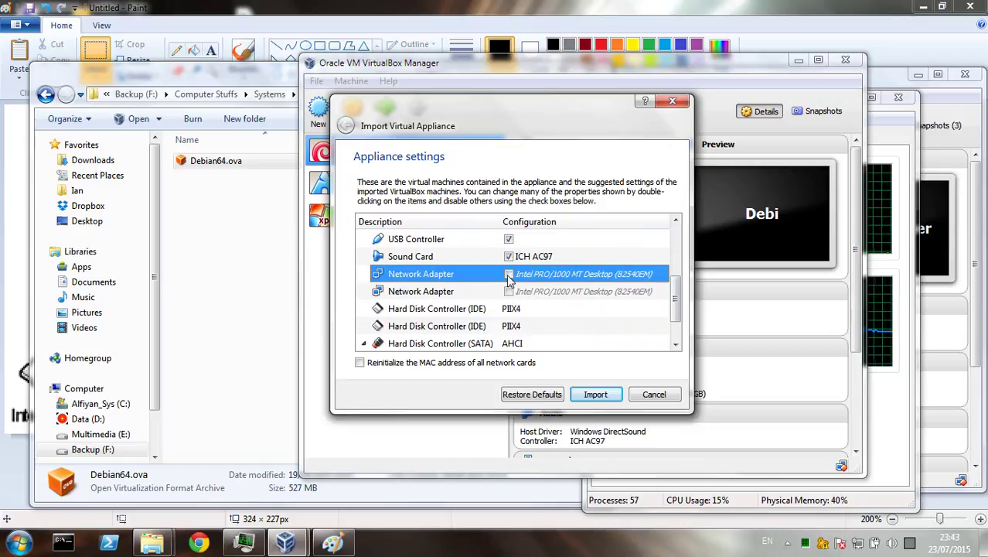
left_click_drag(680, 298, 671, 242)
left_click(596, 395)
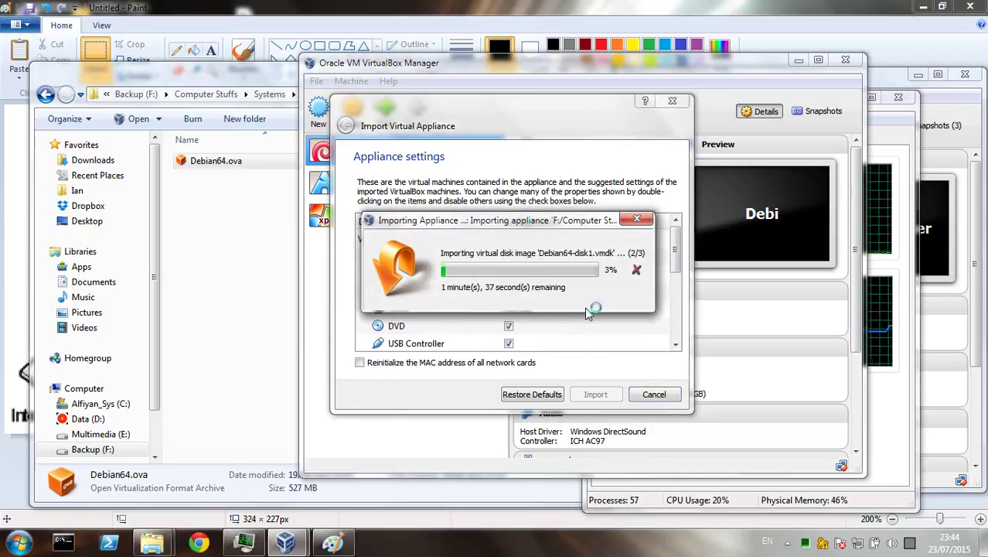
Step: Create a full clone of the Internal virtual machine named Router
left_click(880, 232)
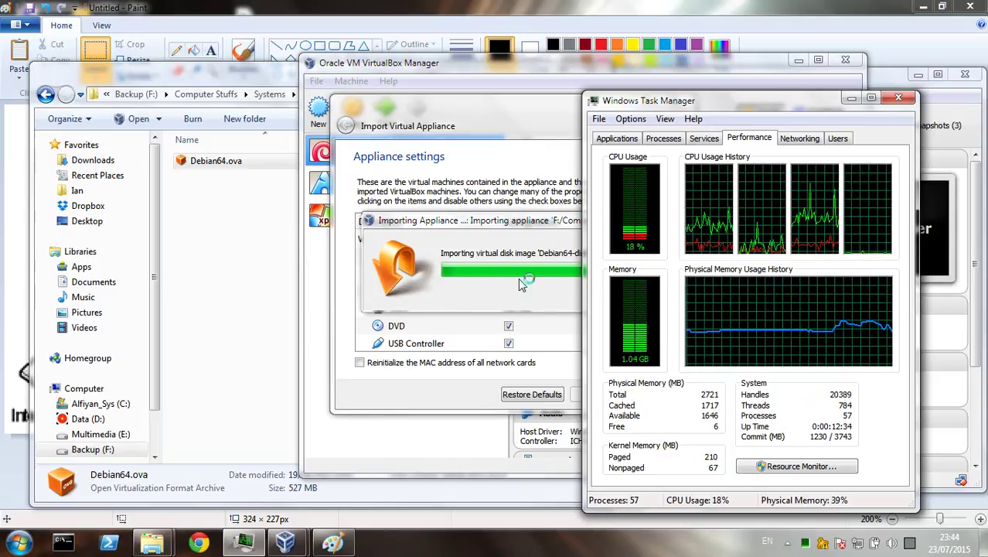
left_click_drag(603, 68, 54, 229)
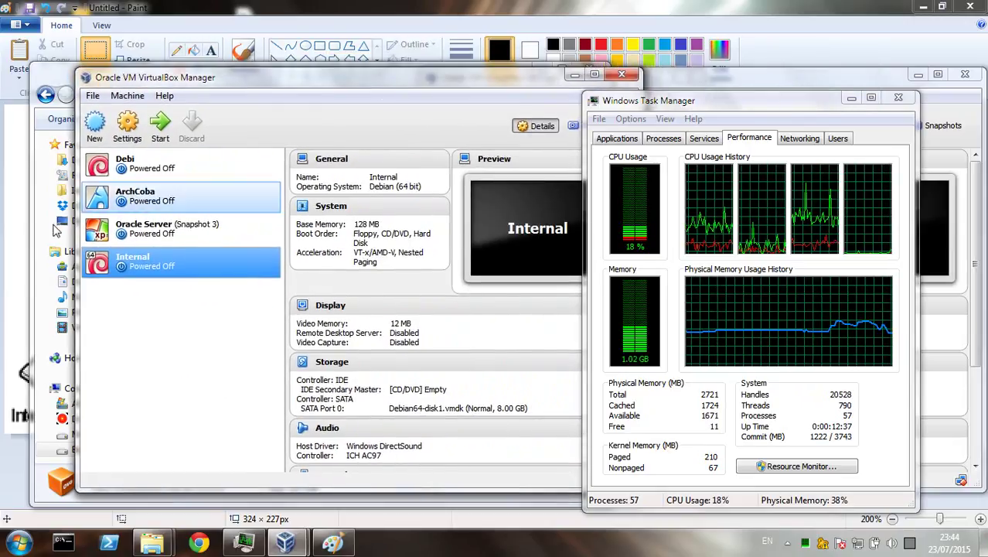
right_click(130, 258)
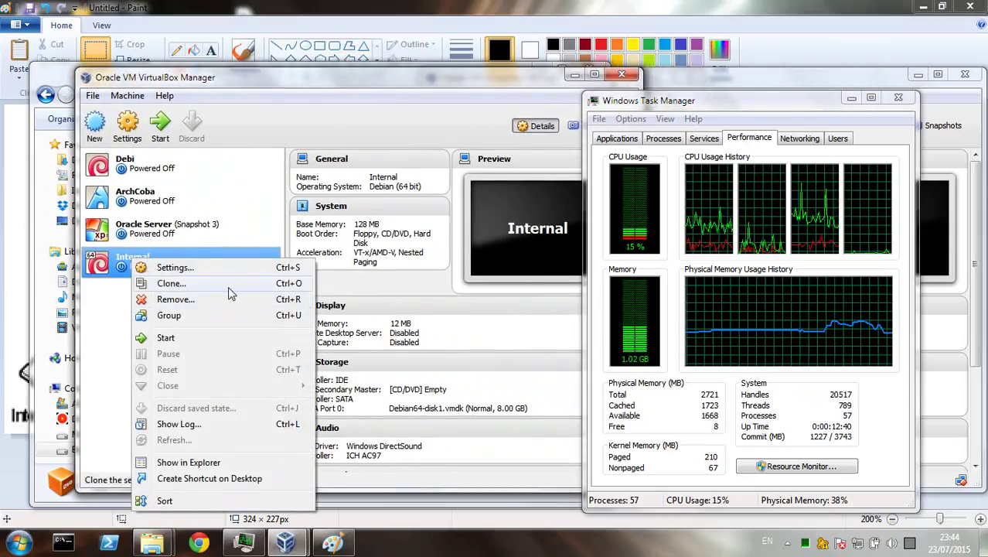
left_click(230, 285)
triple_click(312, 247)
type("Firewall")
key("BackSpace")
key("BackSpace")
key("BackSpace")
key("BackSpace")
key("BackSpace")
key("BackSpace")
key("BackSpace")
key("BackSpace")
type("Router")
key("Return")
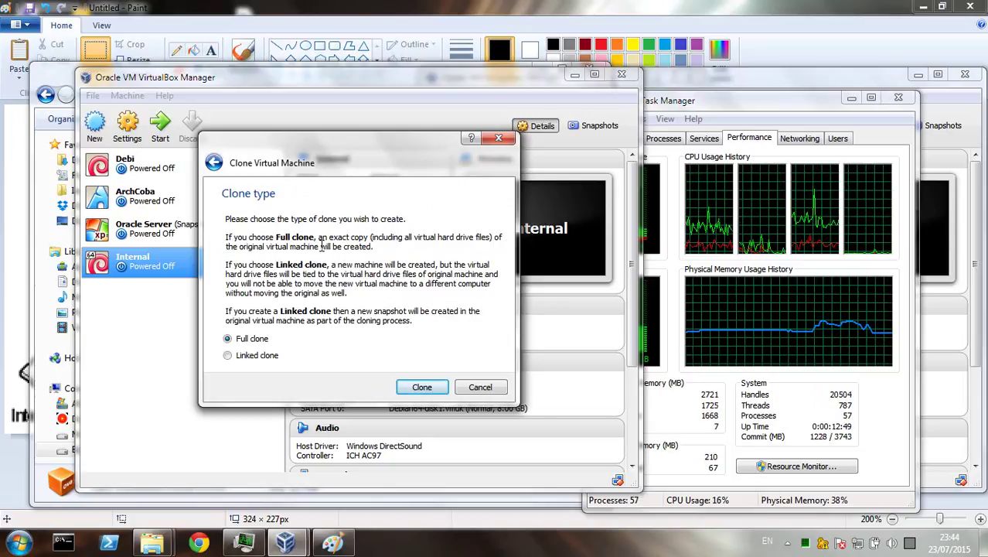
left_click(444, 390)
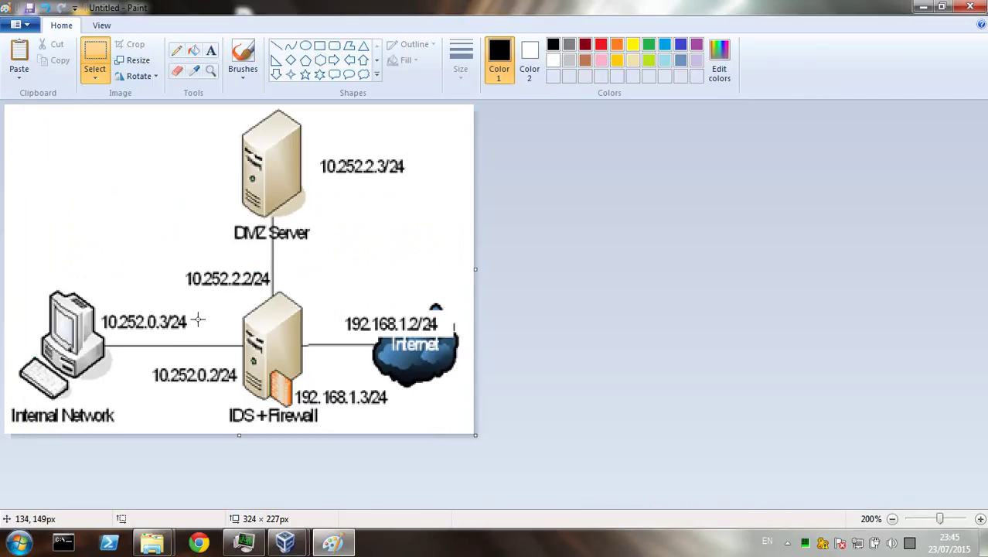
Step: Put the Internal and Router virtual machines together in a new group
mouse_move(285, 543)
left_click(273, 422)
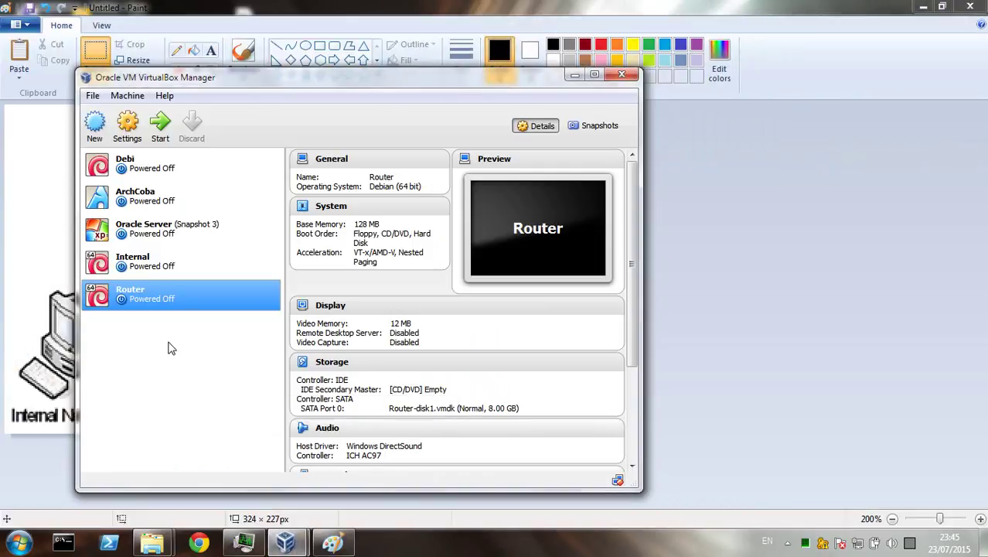
left_click(205, 261)
left_click(126, 295, "ctrl")
right_click(145, 298)
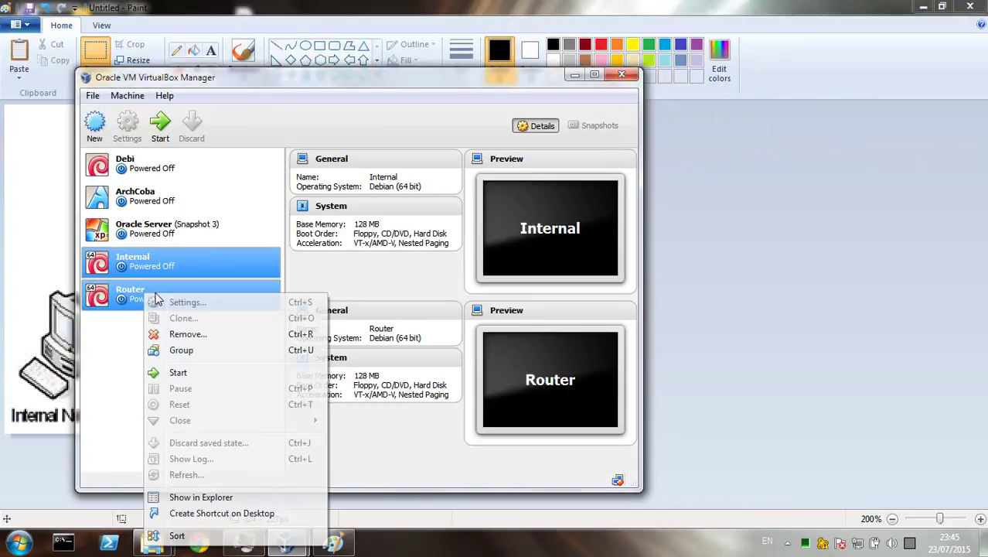
left_click(208, 351)
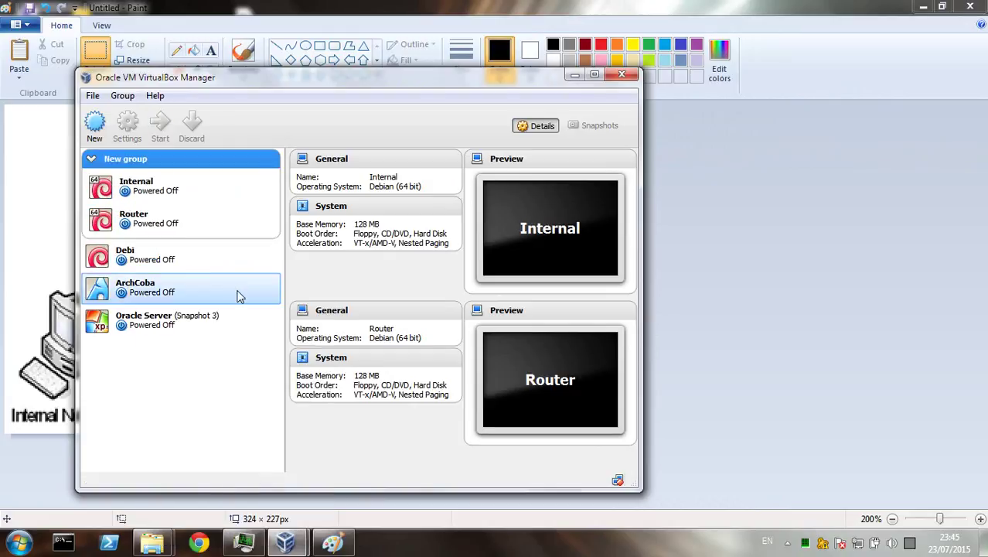
Step: Create a full clone of the Router virtual machine named DMZ
left_click(171, 186)
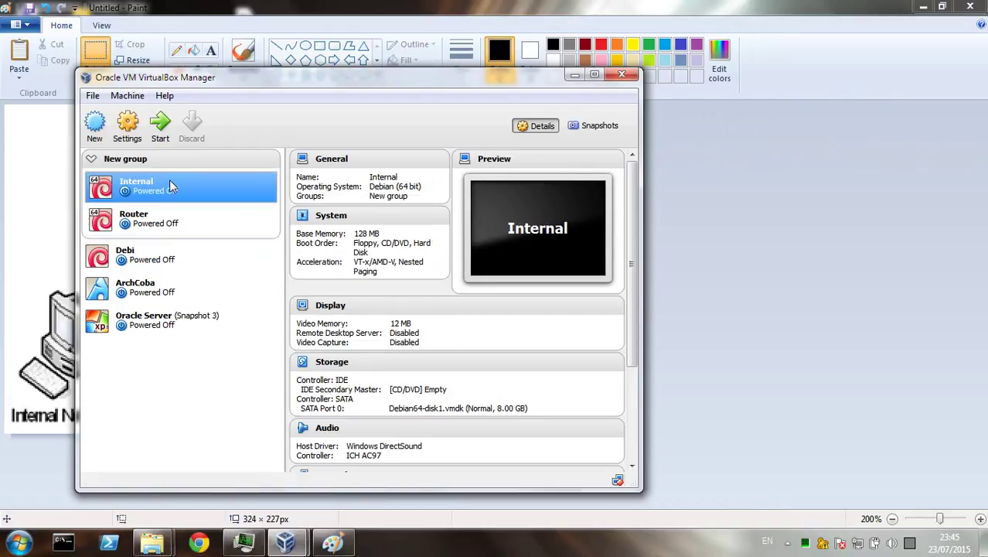
left_click(151, 220)
right_click(155, 222)
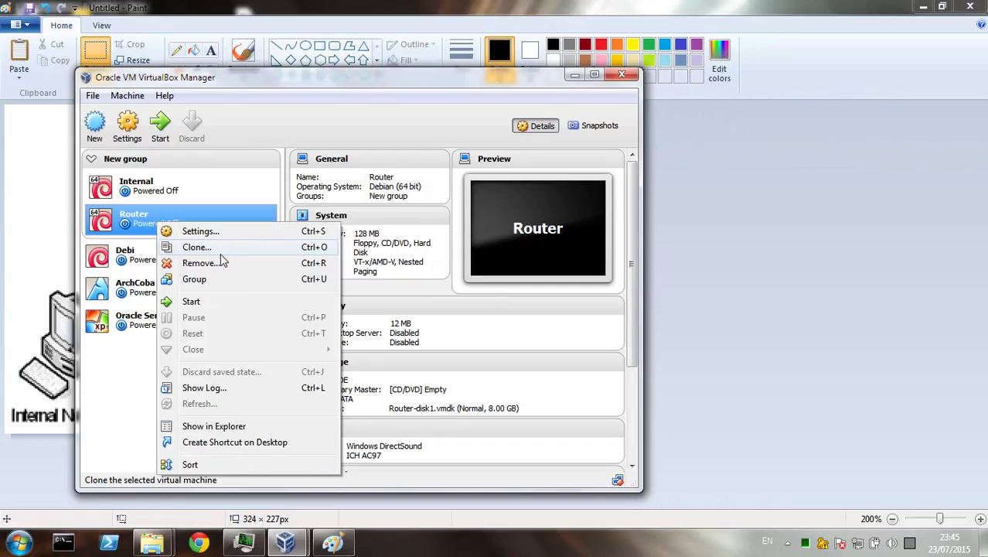
left_click(209, 247)
triple_click(269, 247)
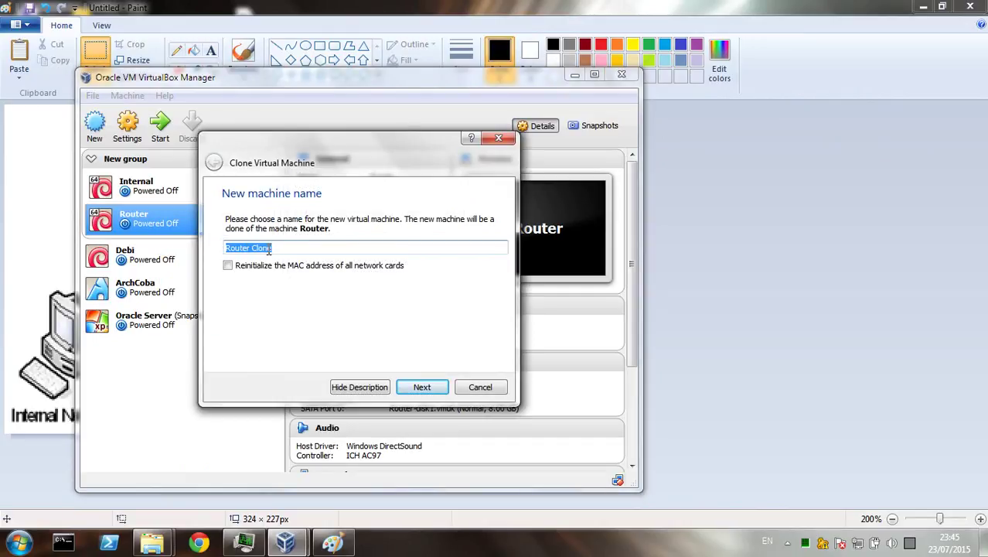
type("DMZ")
key("Return")
left_click(421, 387)
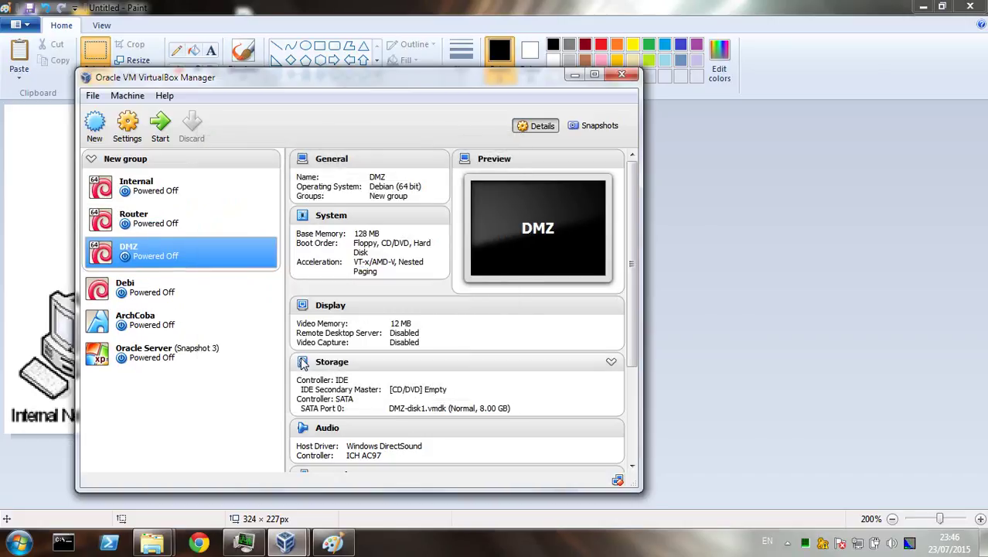
Step: Create a full clone of the DMZ virtual machine named Internet
right_click(169, 252)
left_click(208, 276)
triple_click(281, 248)
type("Internal")
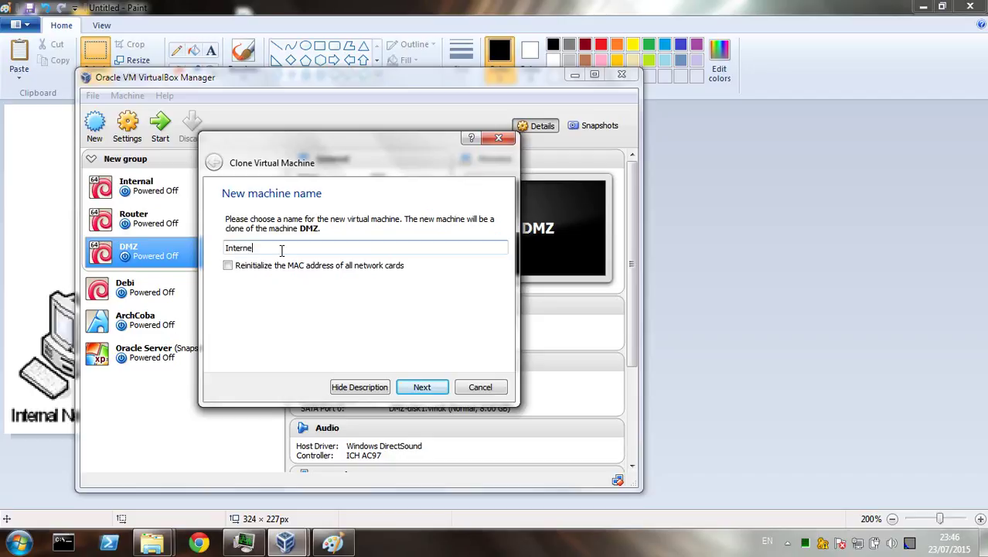
key("Return")
key("Return")
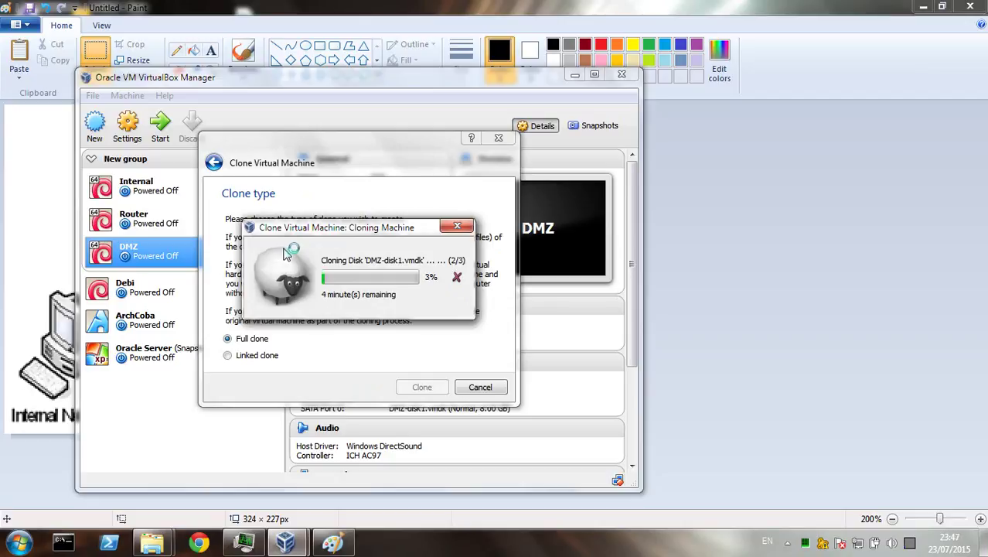
Step: Check the host computer's CPU and memory load in Windows Task Manager during the cloning
left_click(244, 542)
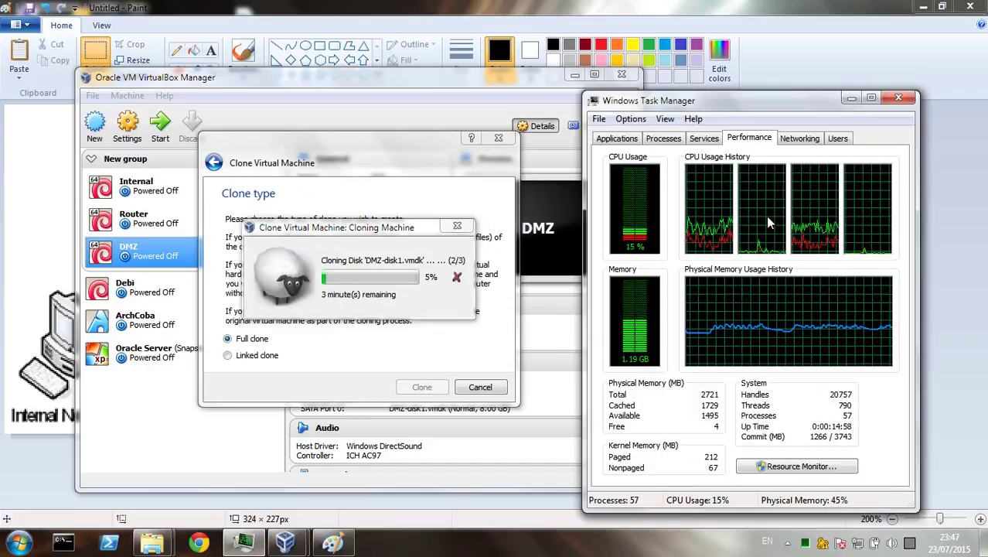
left_click(851, 99)
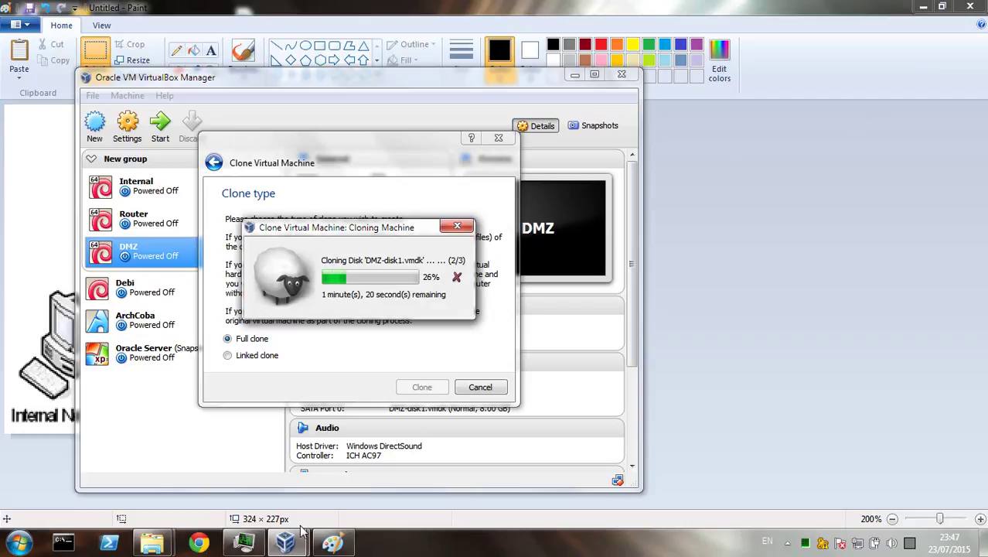
key("ctrl+shift+Escape")
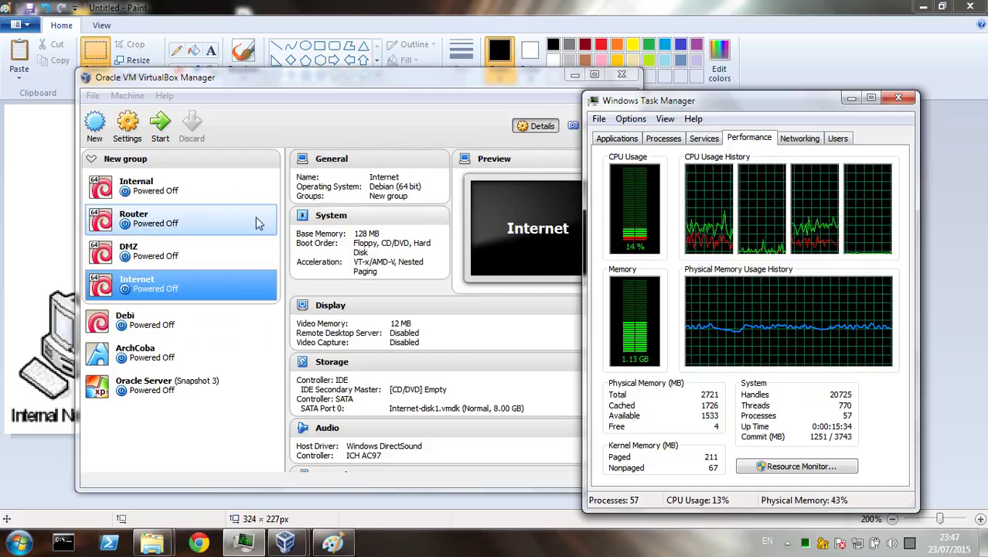
Step: Rename the group holding the four cloned lab machines as Topologi
left_click(147, 186)
right_click(142, 160)
left_click(243, 209)
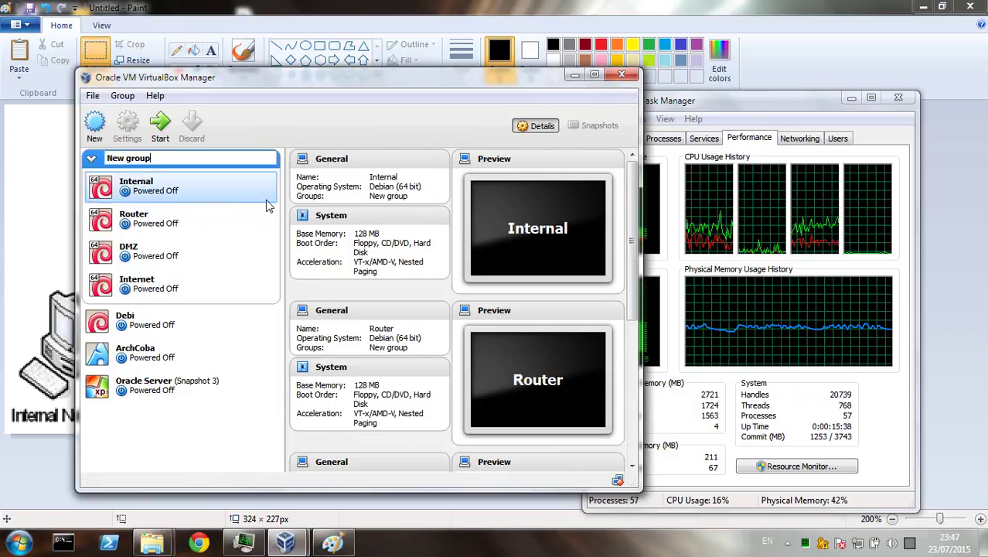
key("BackSpace")
key("BackSpace")
key("BackSpace")
key("BackSpace")
key("BackSpace")
key("BackSpace")
key("BackSpace")
key("BackSpace")
key("BackSpace")
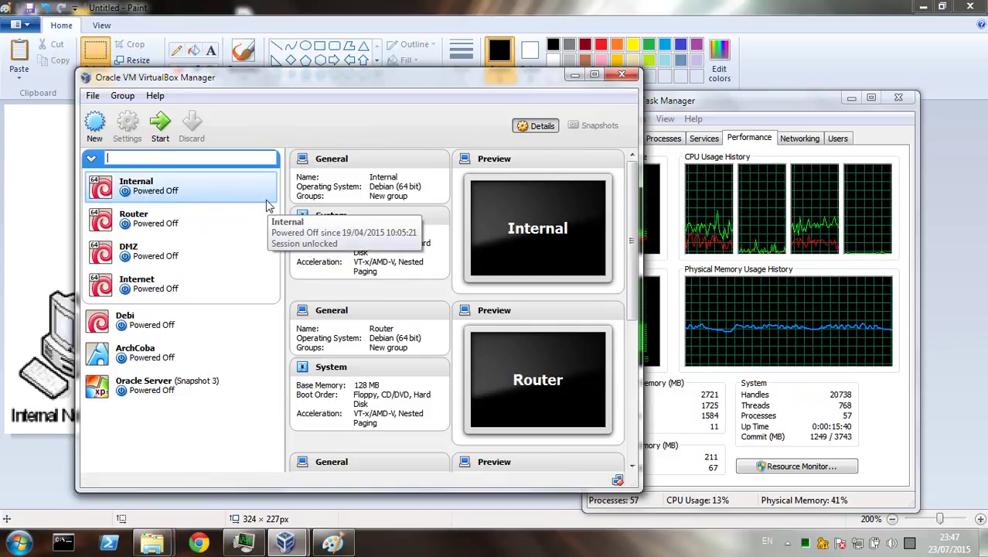
type("Topologi")
key("Return")
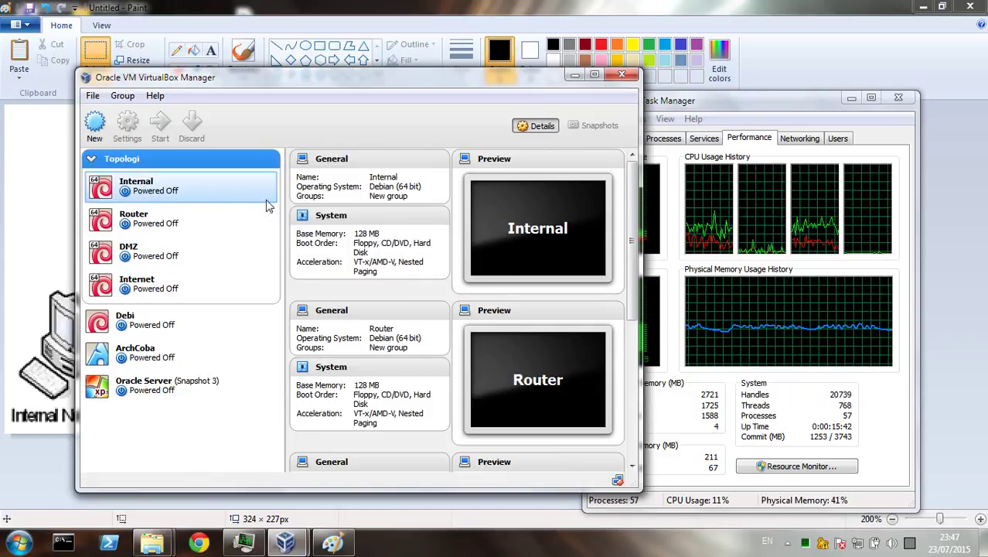
Step: Move the VirtualBox Manager window off the topology diagram and open the Router machine's settings
left_click(180, 197)
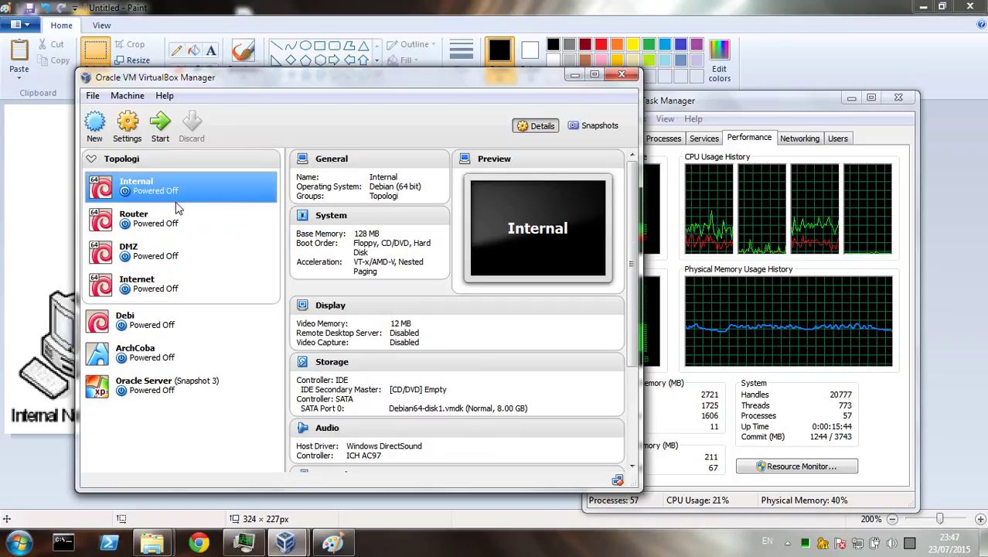
mouse_move(257, 81)
left_mouse_down()
mouse_move(541, 48)
mouse_move(576, 58)
left_mouse_up()
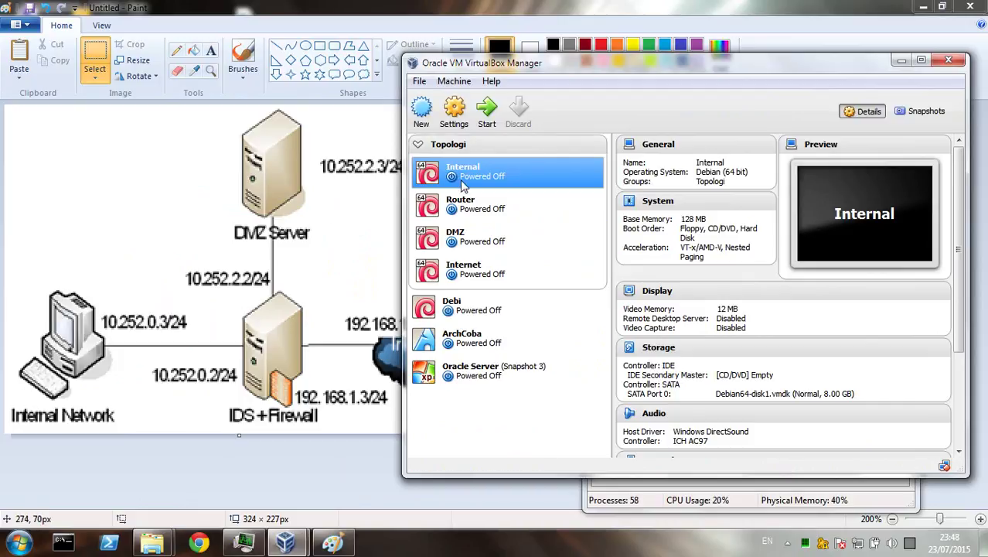
left_click(470, 215)
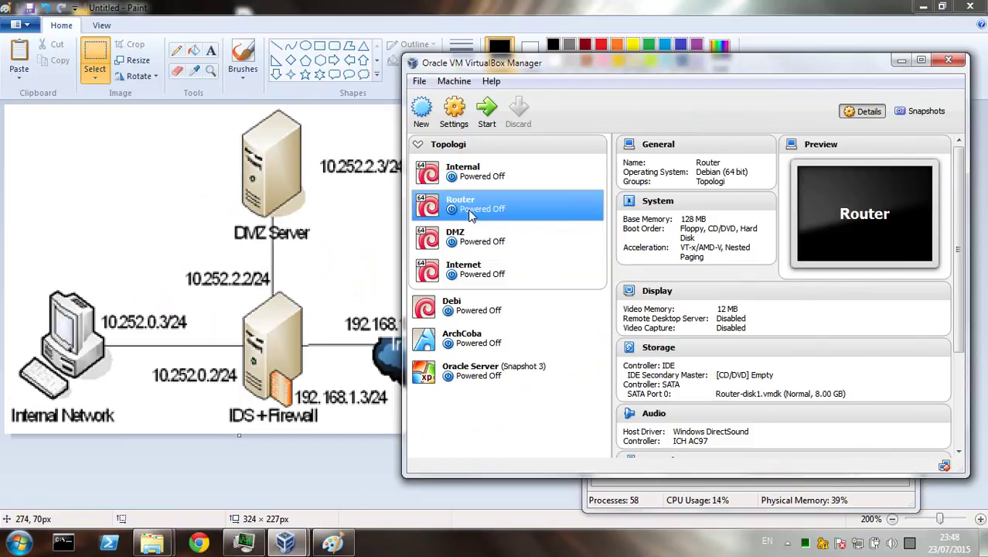
right_click(480, 208)
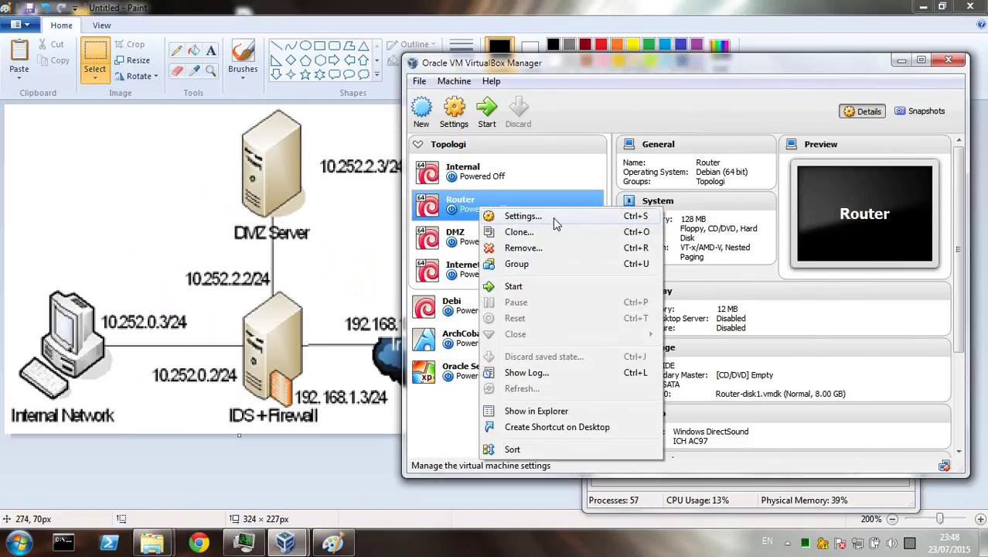
key("Escape")
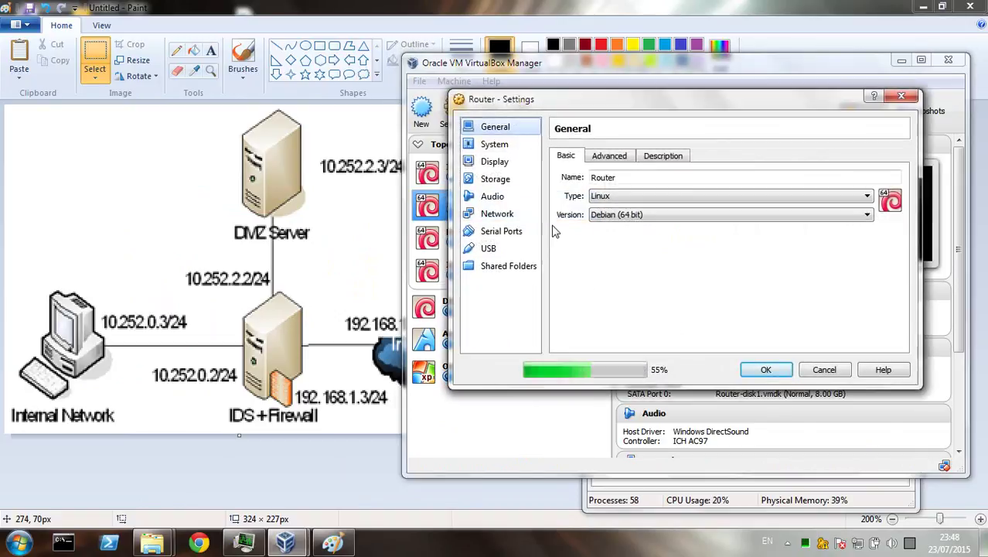
Step: Enable the Router's network Adapter 1 and attach it to an Internal Network named Jaringan Internal
left_click(516, 160)
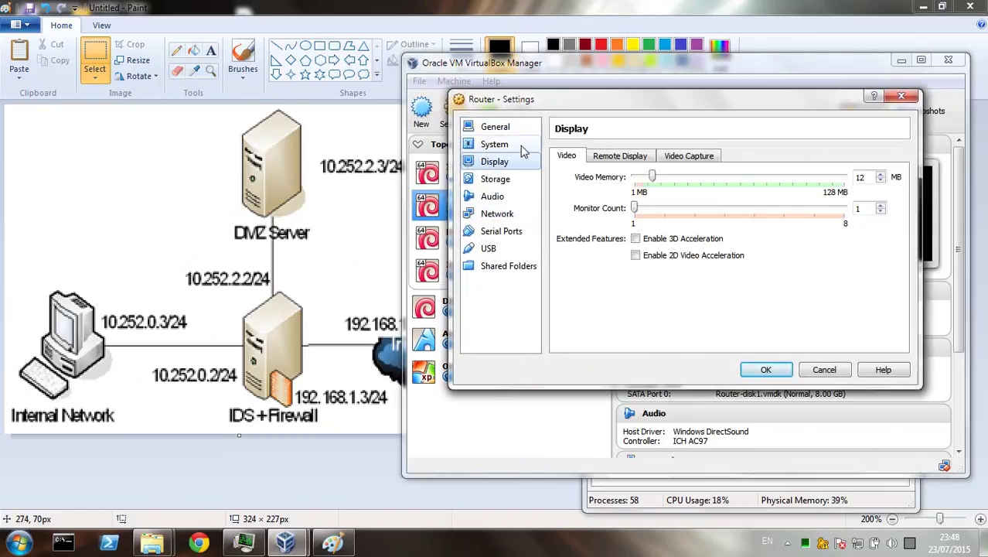
left_click(513, 179)
left_click(501, 197)
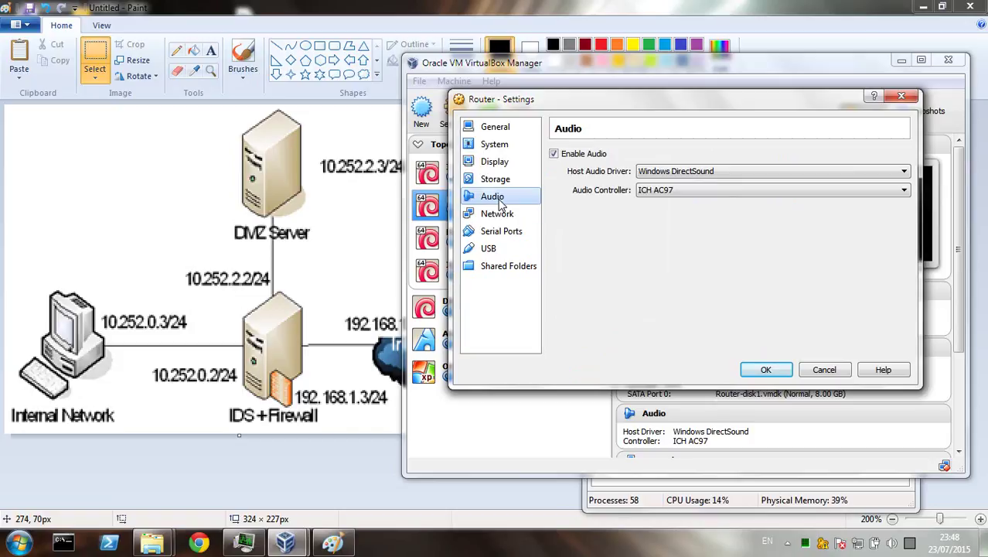
left_click(492, 215)
left_click(621, 157)
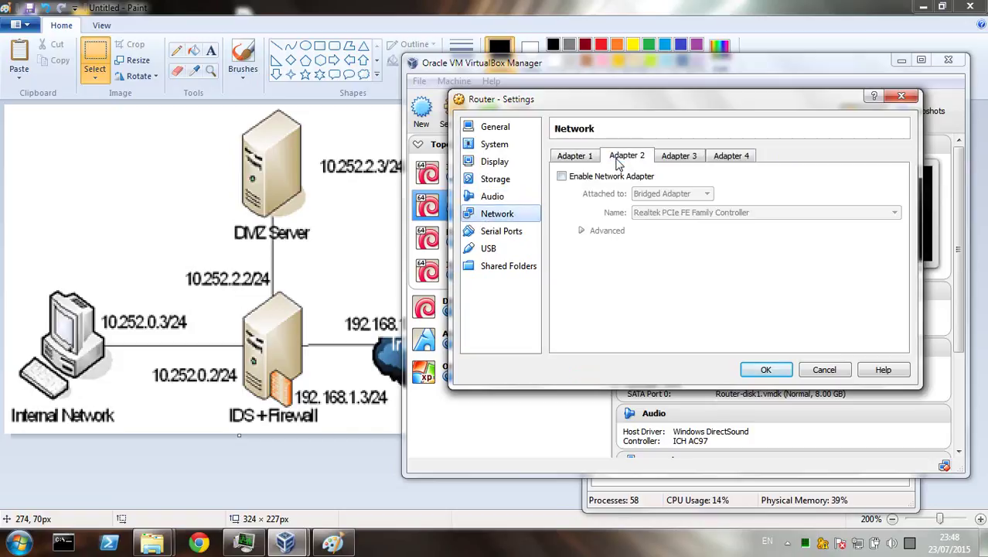
left_click(671, 156)
left_click(576, 155)
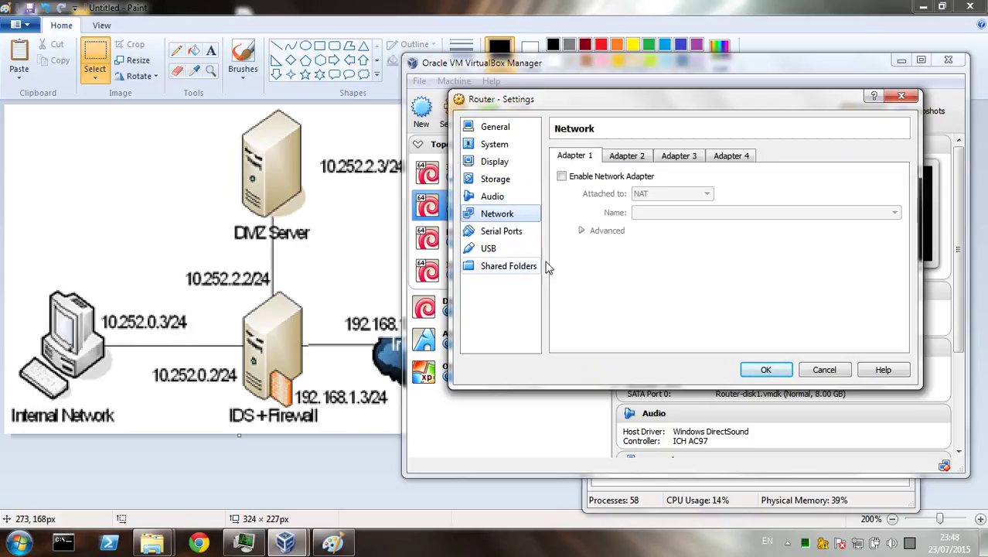
left_click(630, 179)
left_click(677, 194)
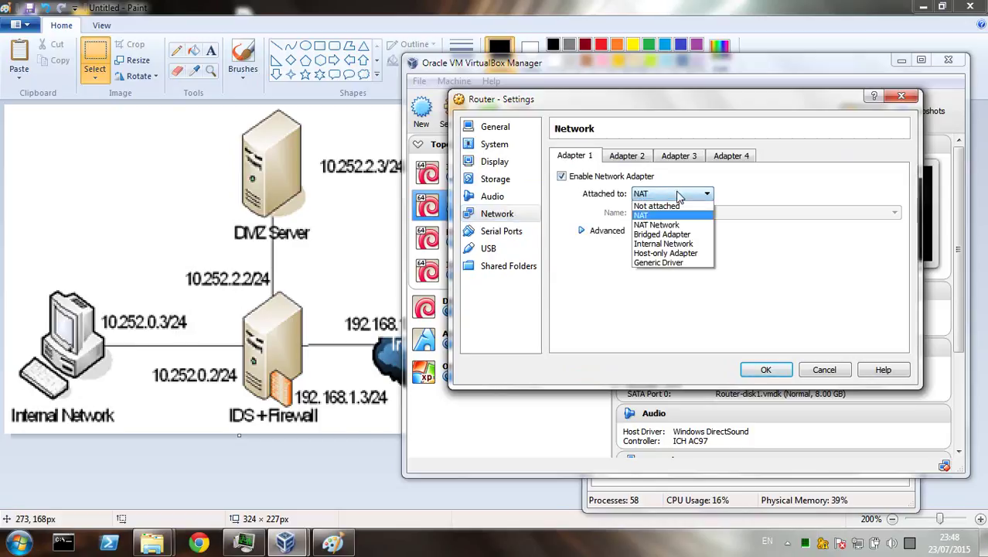
left_click(663, 243)
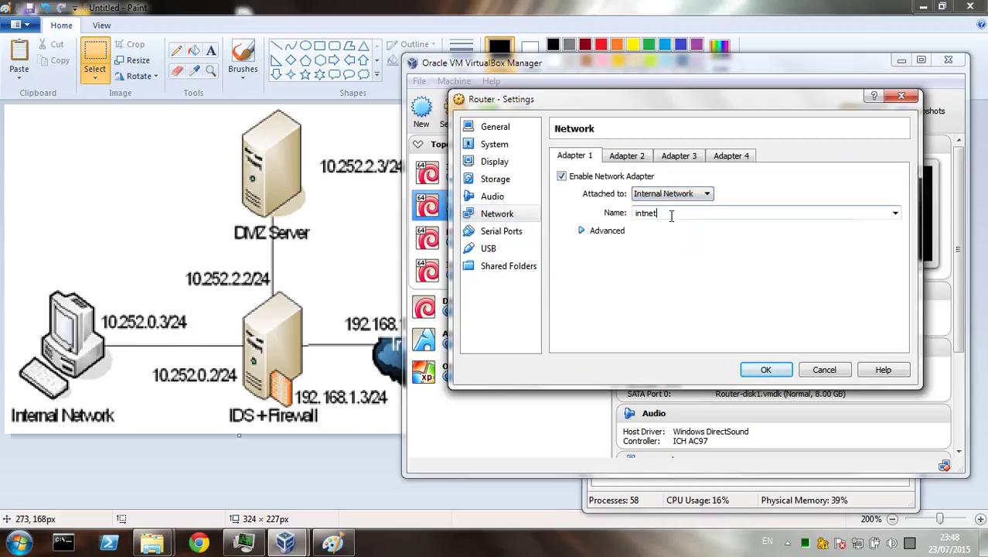
left_click(895, 212)
left_click(895, 212)
double_click(819, 214)
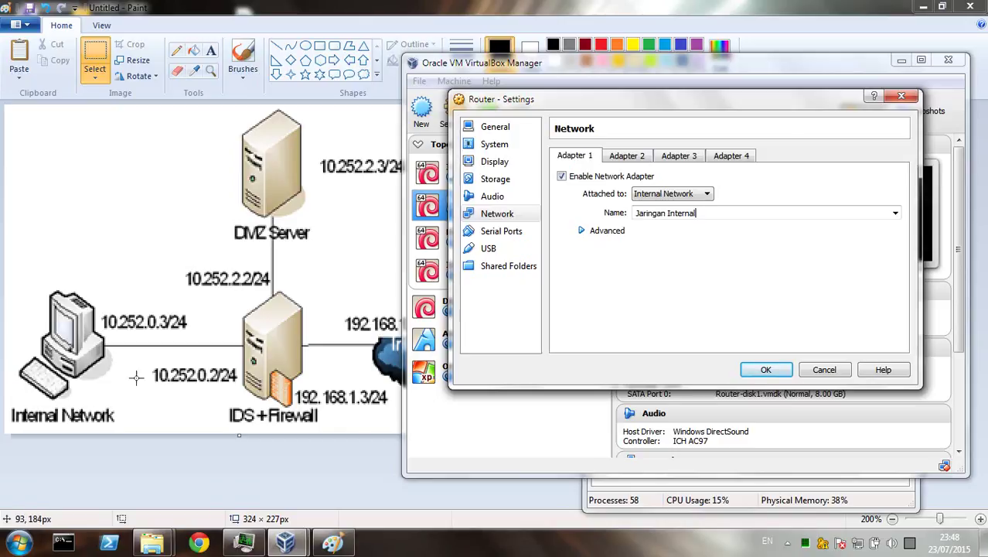
Step: Enable the Router's network Adapter 2 and attach it to an Internal Network named Jaringan DMZ
left_click(638, 158)
left_click(623, 177)
left_click(671, 193)
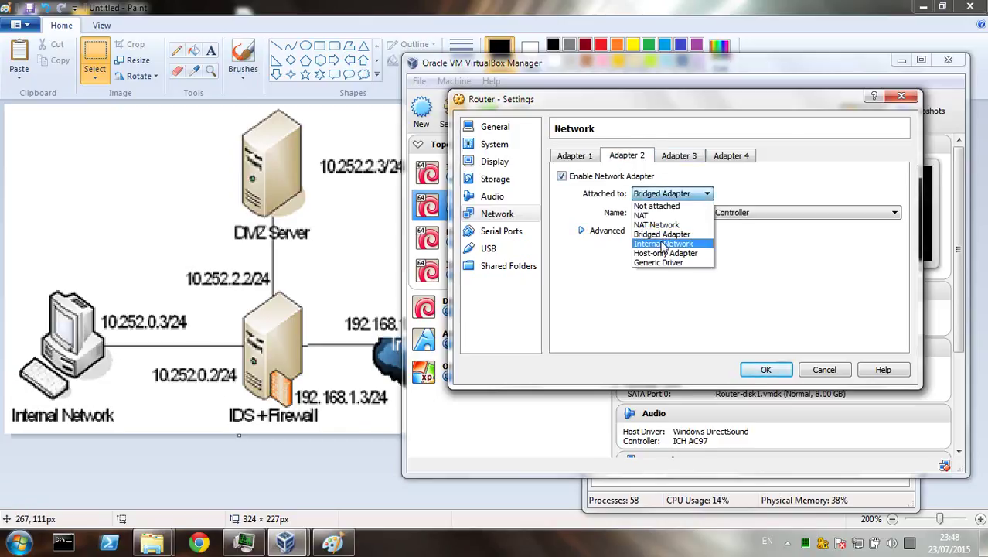
left_click(664, 252)
double_click(699, 213)
type("Ja")
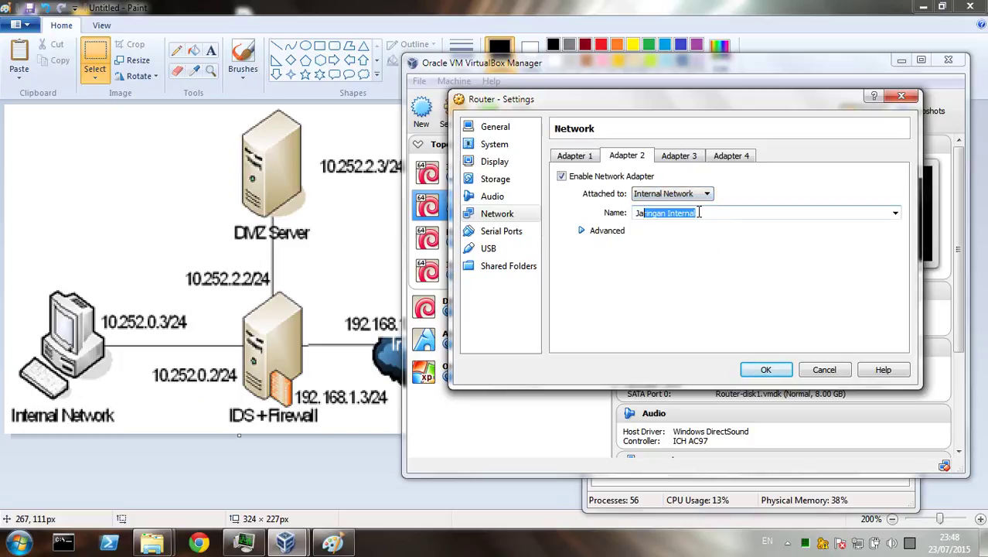
type("ringan DMZ")
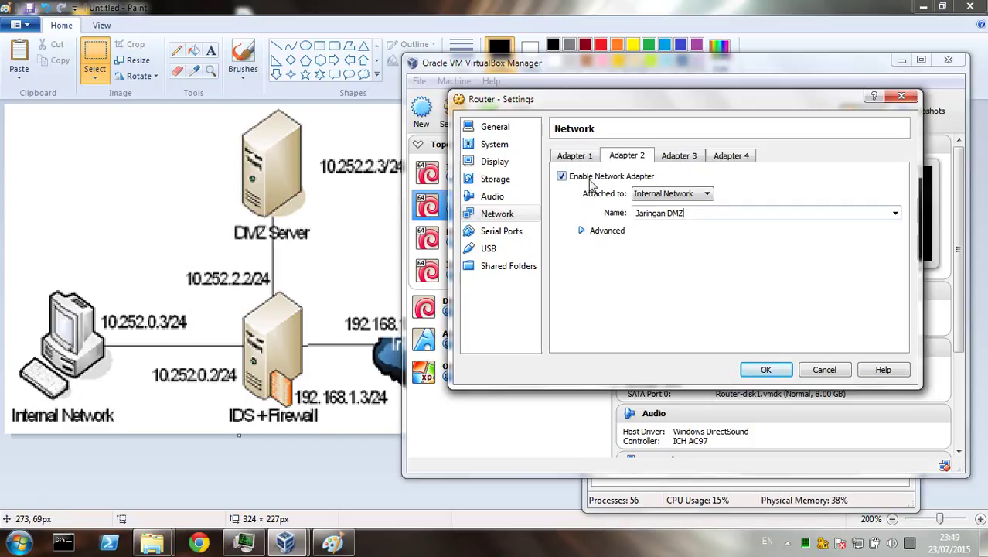
Step: Enable the Router's network Adapter 3 and attach it to an Internal Network named Jaringan Internet
left_click(672, 158)
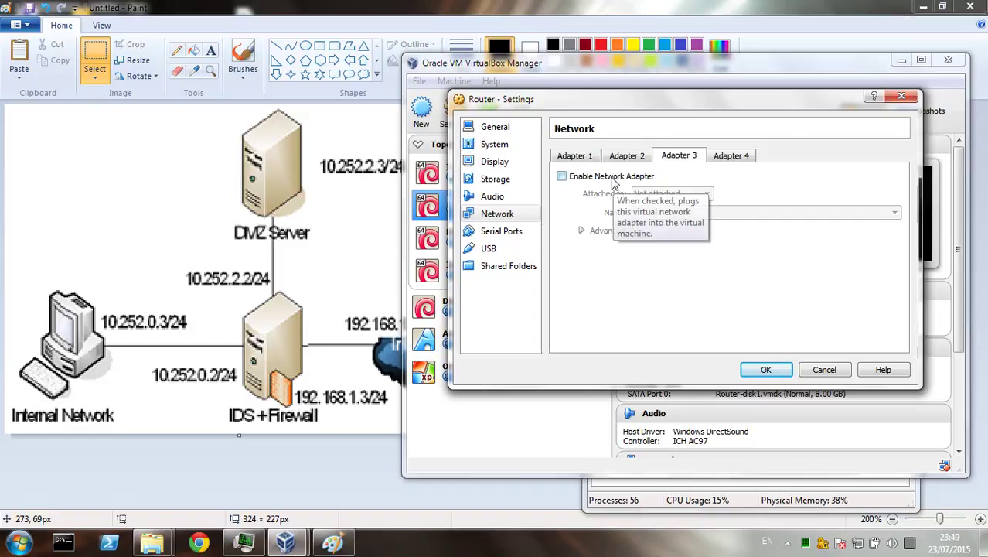
left_click(361, 354)
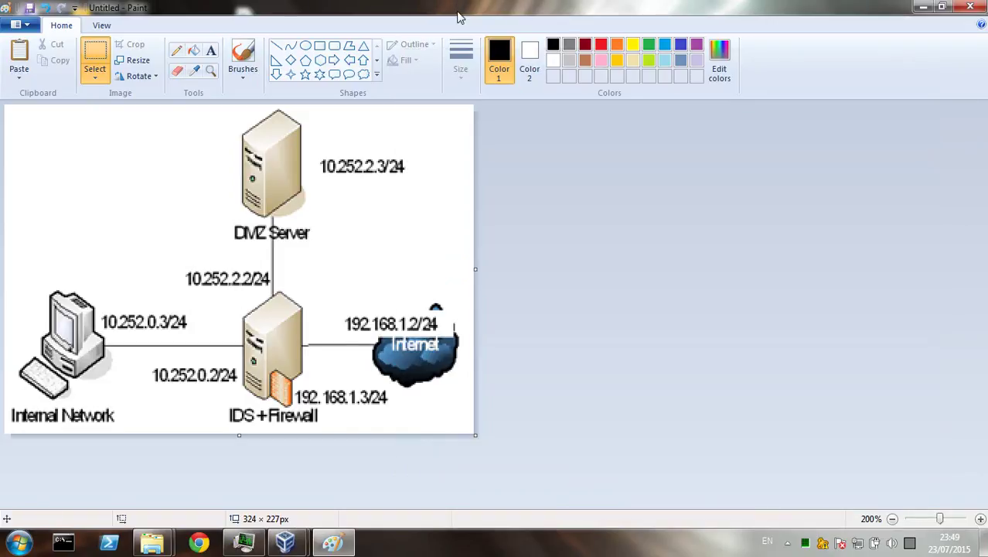
key("alt+Tab")
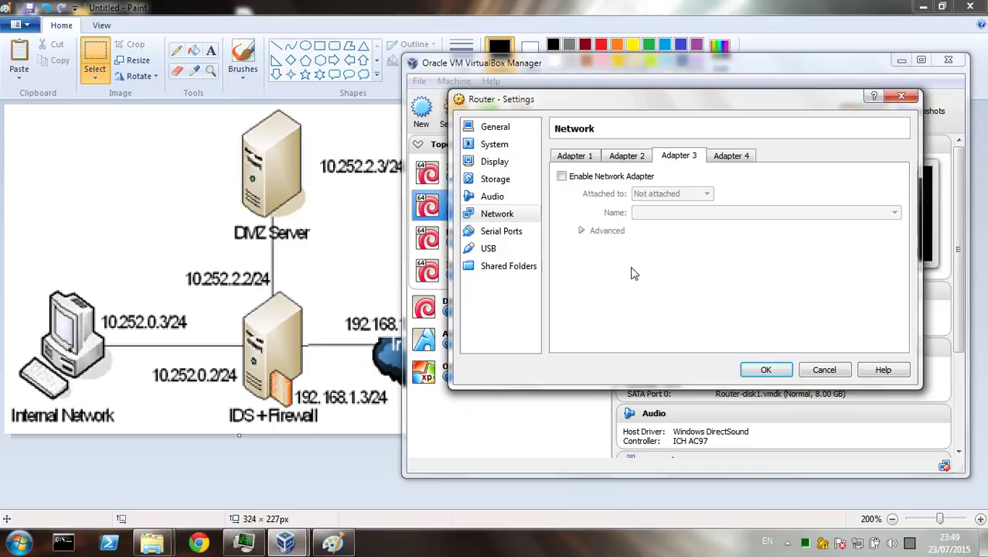
left_click(642, 177)
left_click(666, 193)
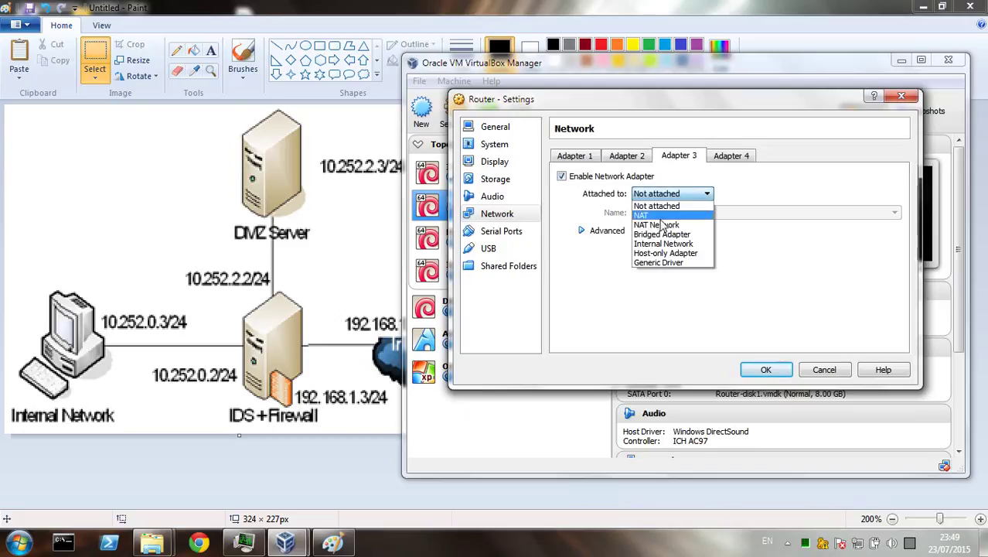
left_click(661, 255)
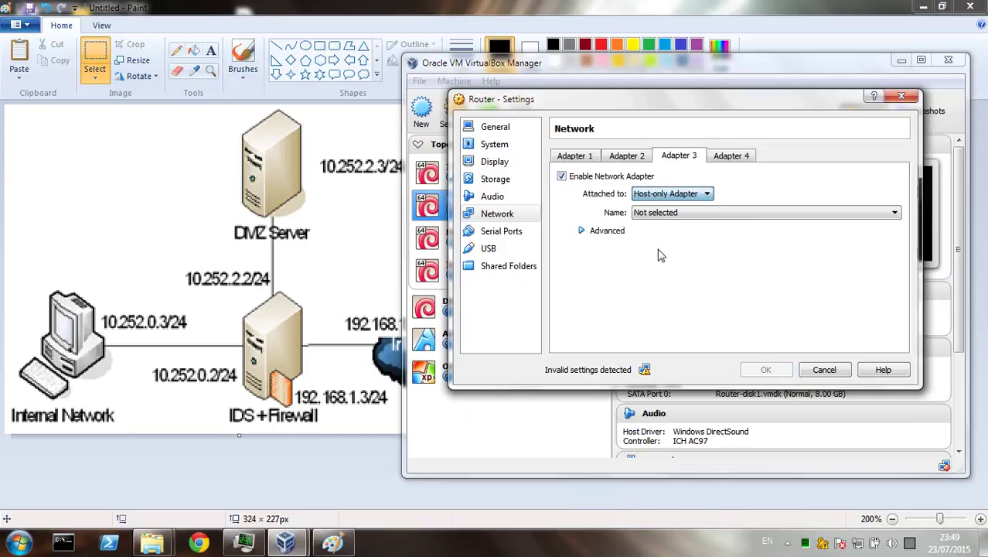
left_click(686, 194)
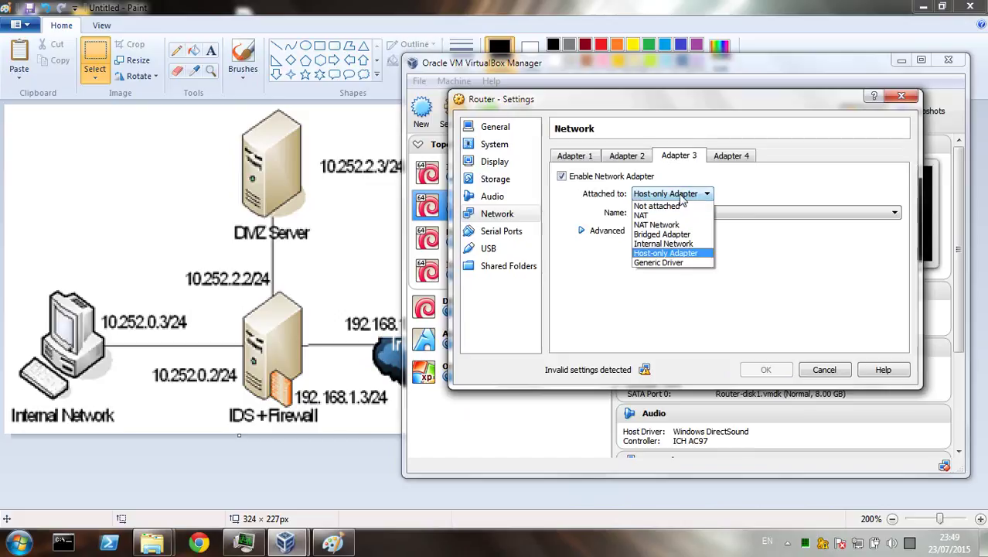
left_click(657, 243)
double_click(684, 213)
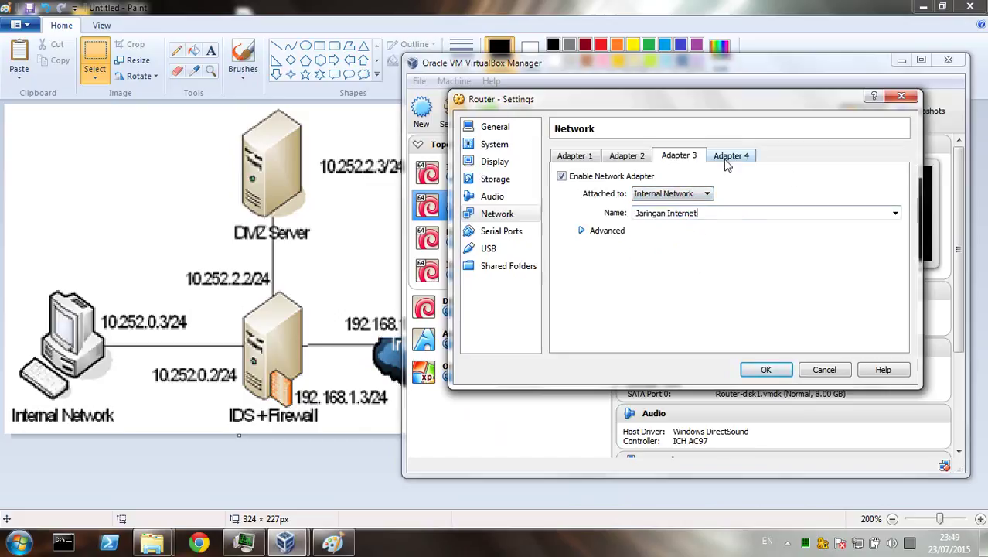
Step: Review the attachment and network name of the Router's Adapters 1, 2 and 3
left_click(629, 157)
left_click(578, 157)
left_click(670, 158)
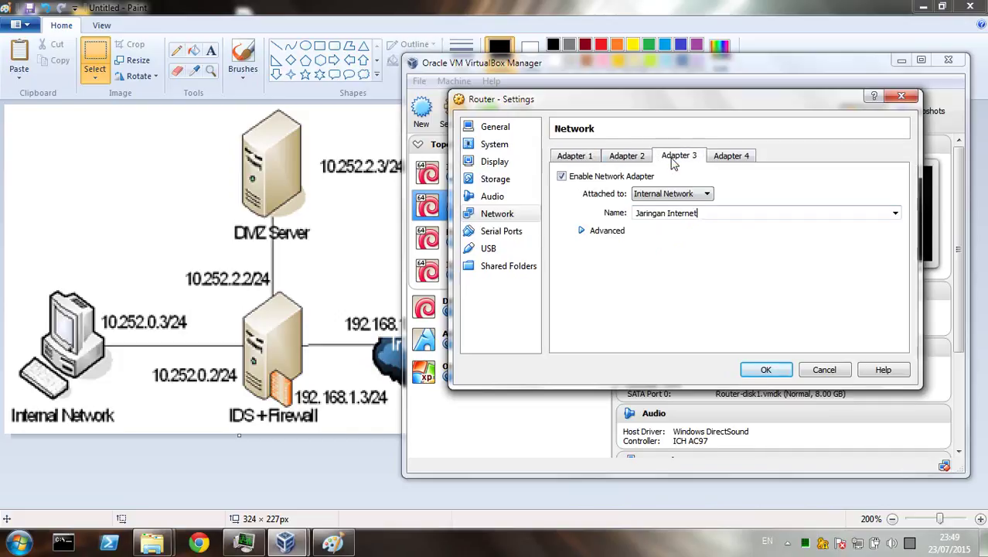
left_click(578, 160)
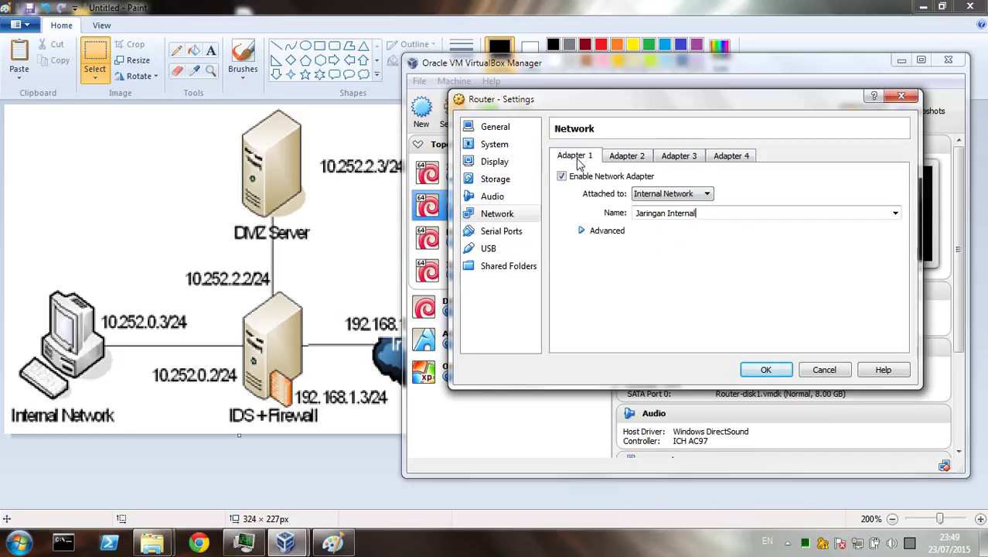
left_click(627, 157)
left_click(663, 156)
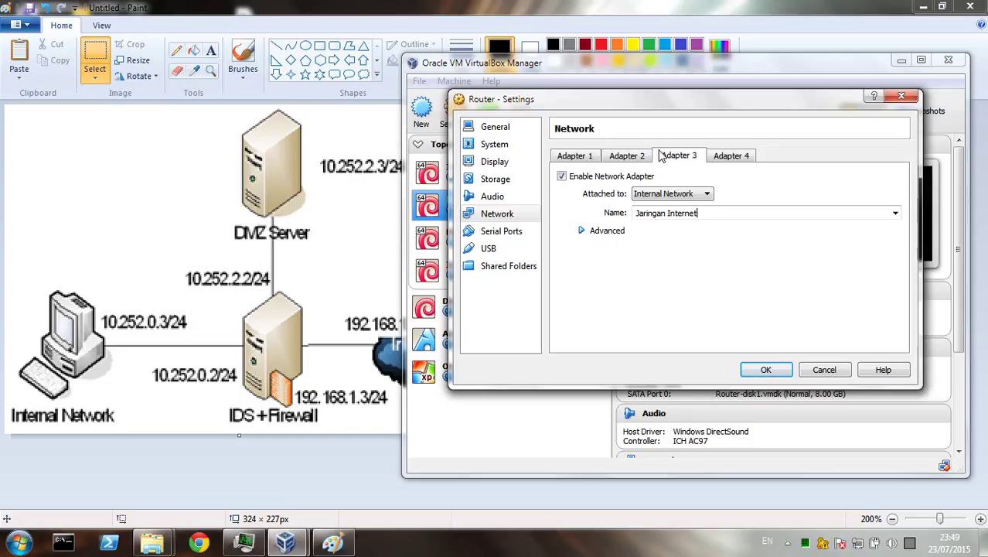
Step: Try enabling the Router's network Adapter 4 with a NAT attachment, and disable the adapter again
left_click(727, 159)
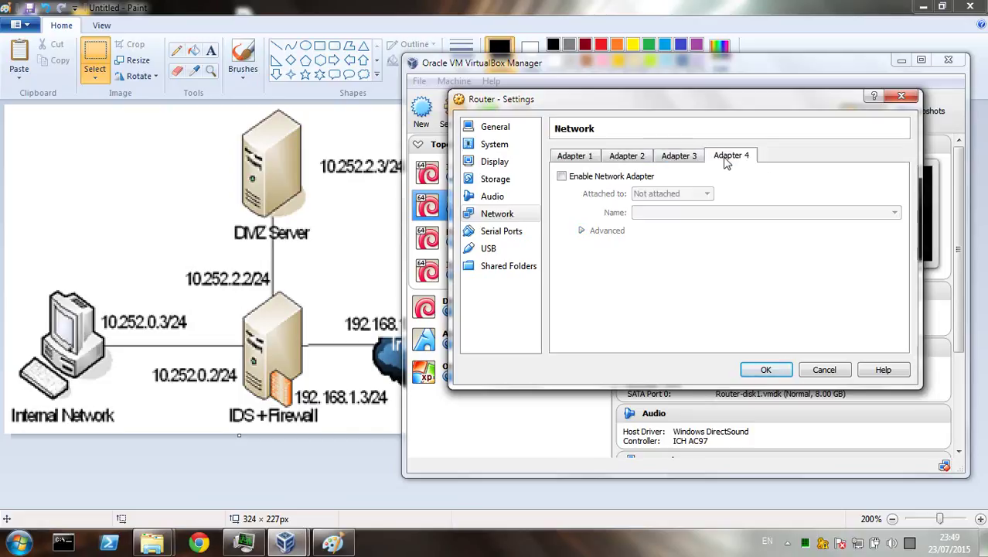
left_click(606, 178)
left_click(705, 195)
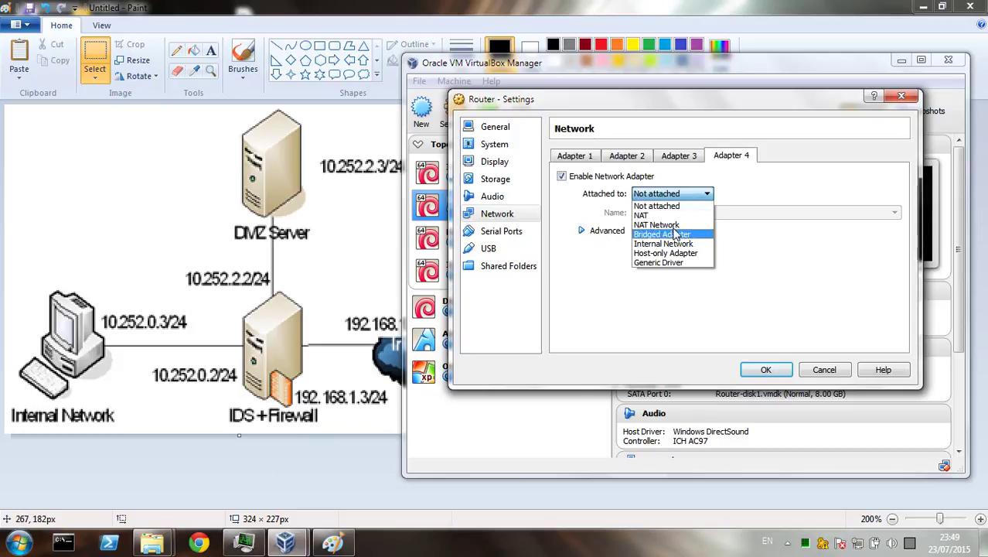
left_click(653, 214)
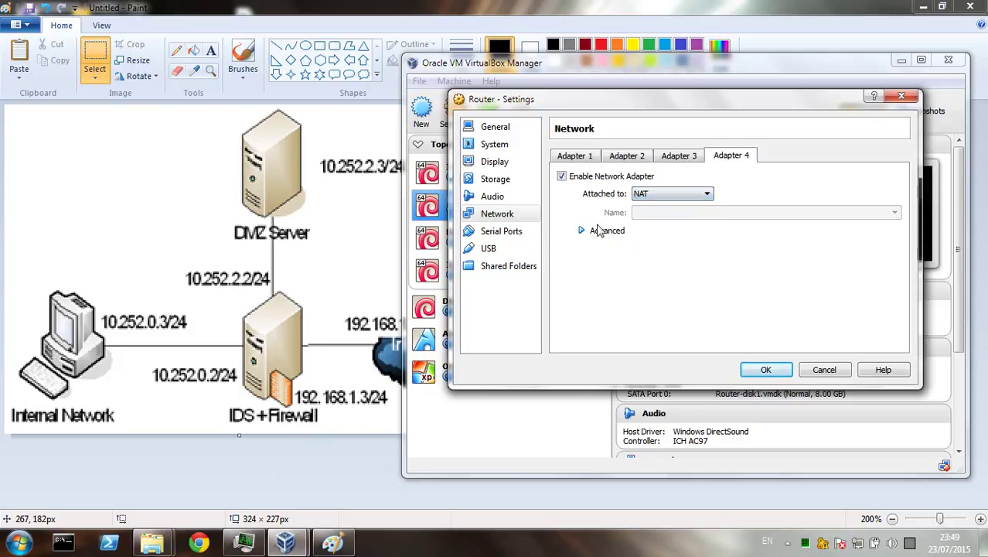
left_click(628, 177)
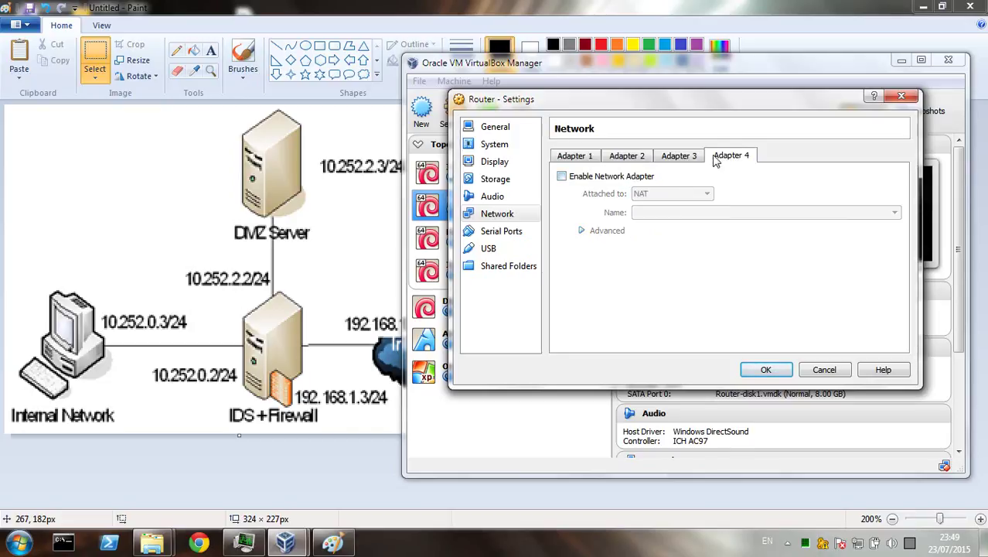
Step: Recheck the Router's Adapters 1, 2 and 3 and save the machine's settings
left_click(635, 158)
left_click(596, 158)
left_click(676, 158)
left_click(622, 161)
left_click(589, 162)
left_click(669, 162)
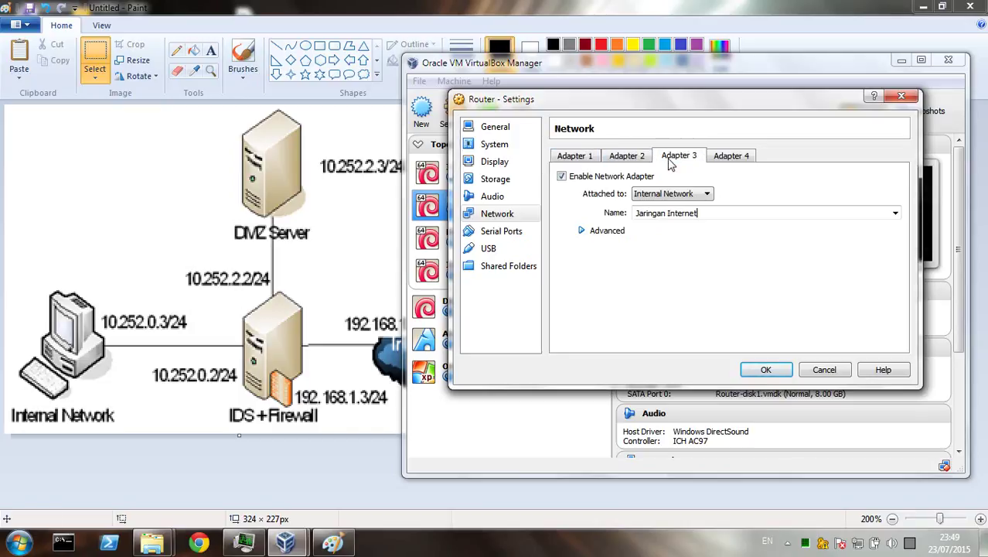
left_click(762, 370)
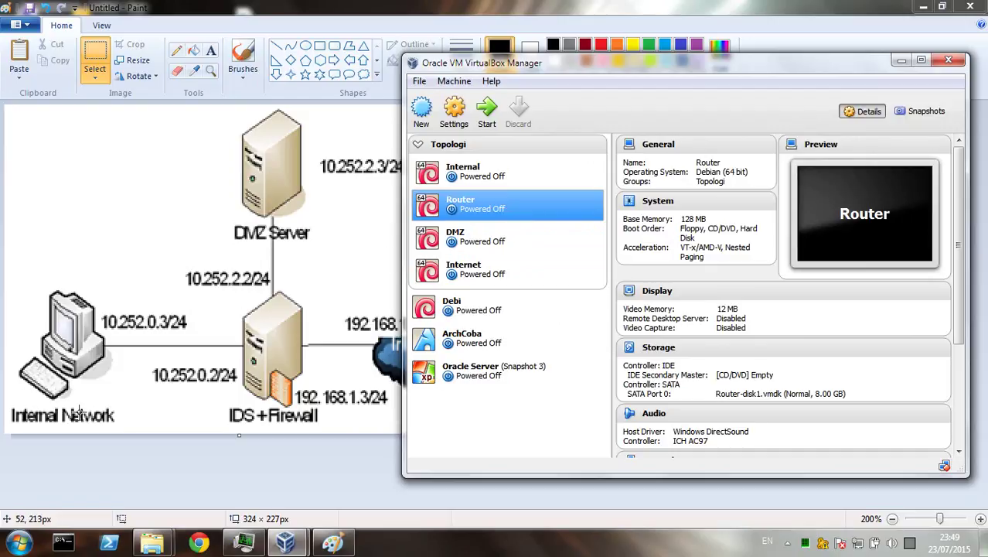
Step: Enable the Internal machine's network Adapter 1, attach it to the Internal Network named Jaringan Internal, and save the settings
right_click(555, 173)
left_click(609, 182)
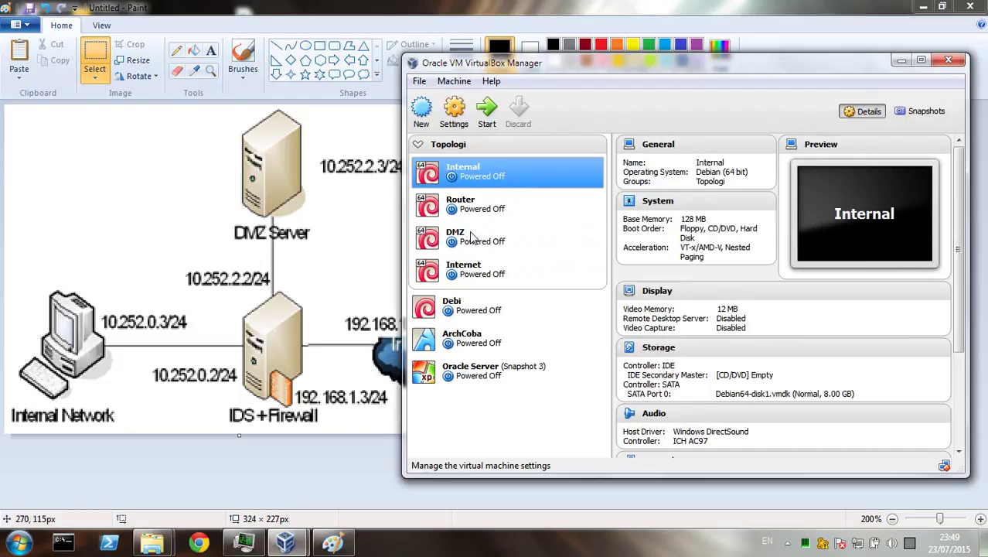
left_click(497, 213)
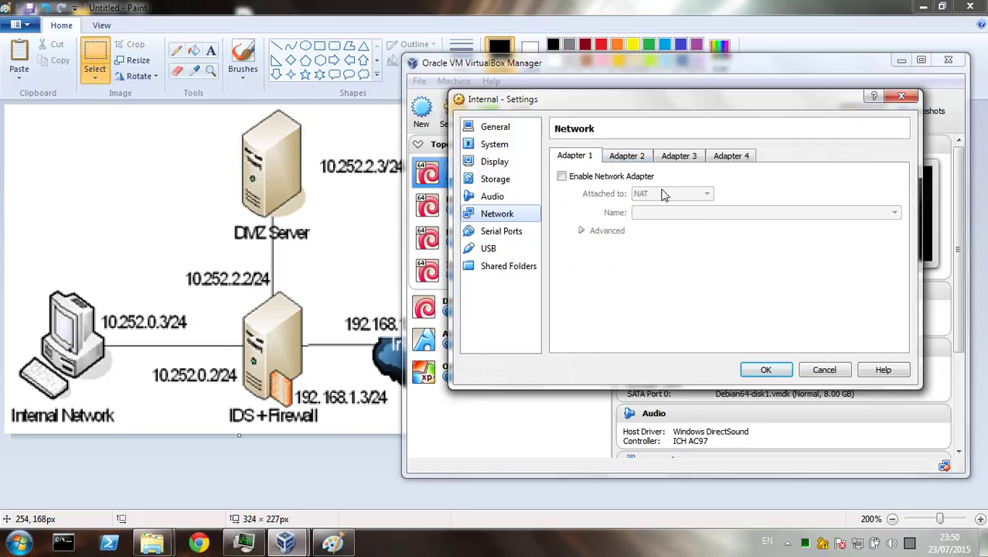
left_click(594, 177)
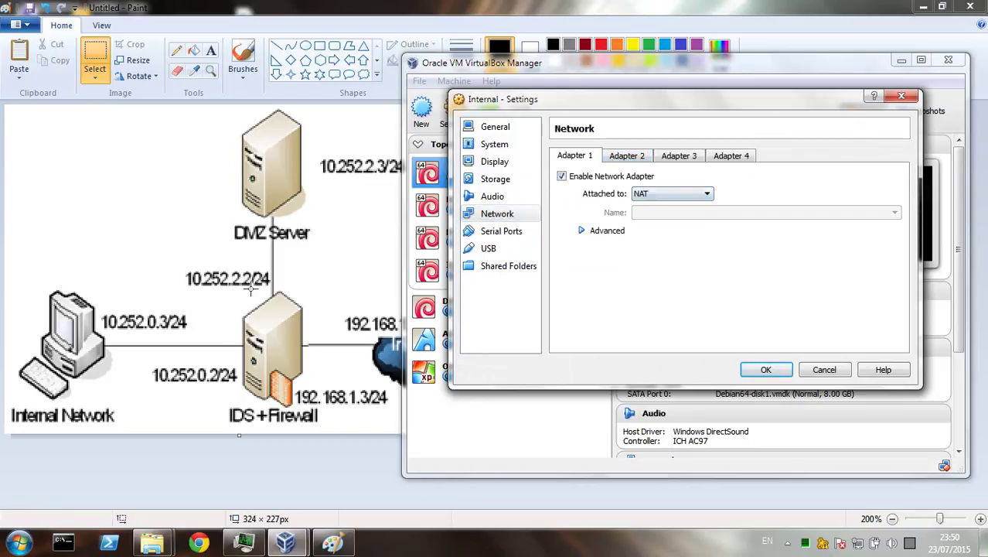
left_click(700, 194)
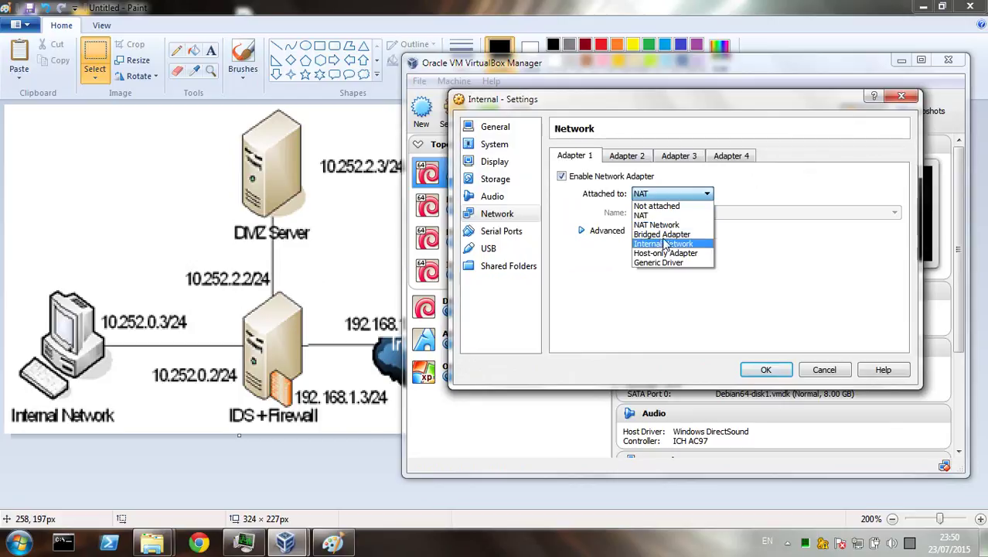
left_click(665, 244)
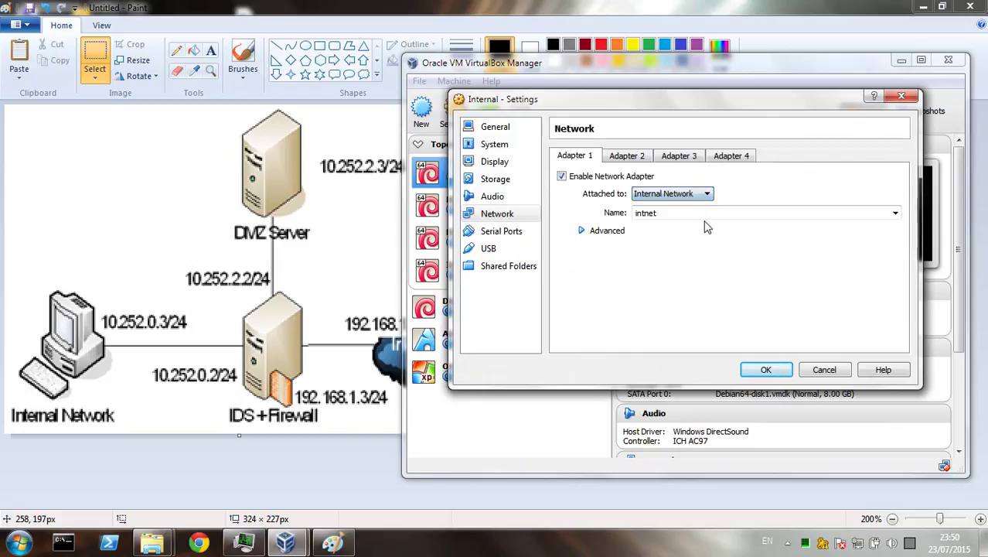
left_click(895, 213)
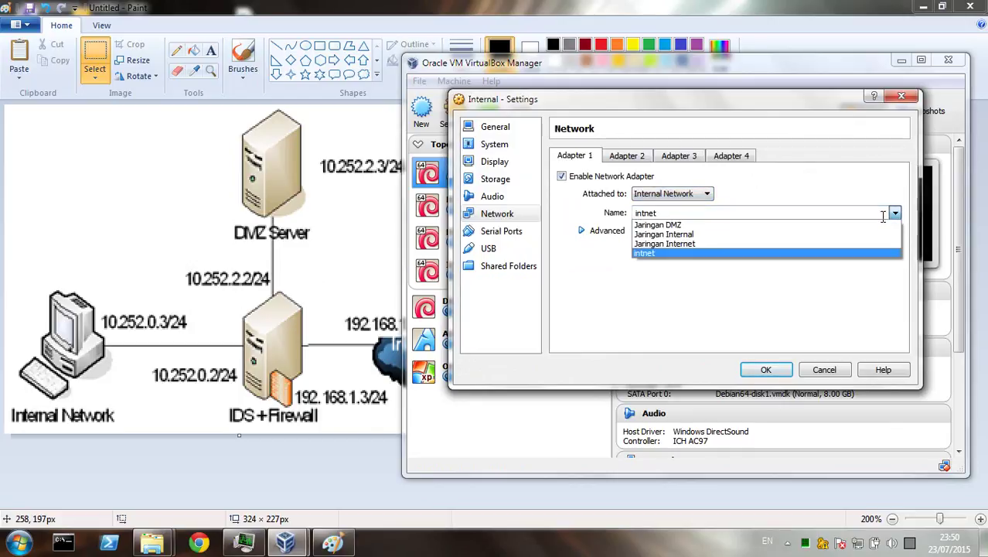
left_click(736, 235)
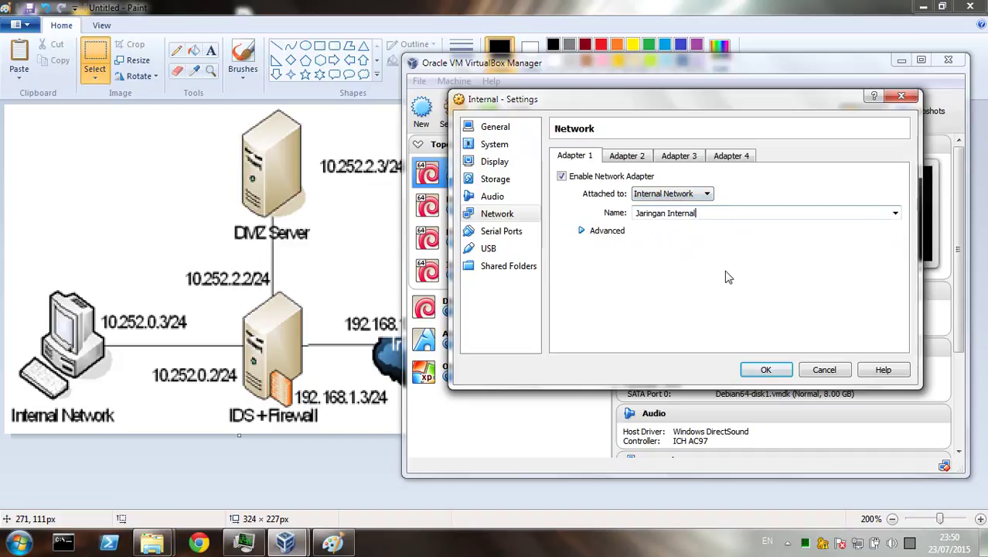
left_click(762, 369)
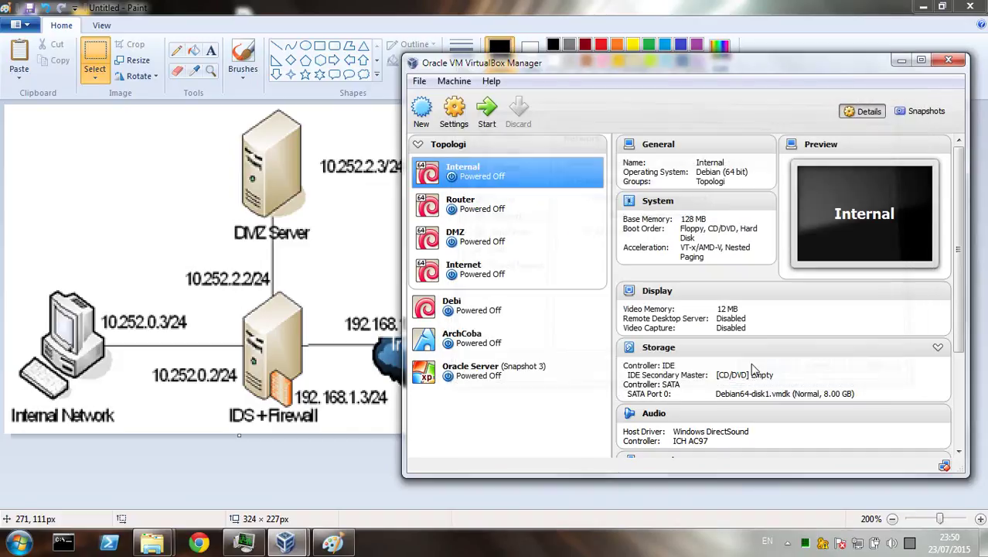
Step: Enable the DMZ machine's network Adapter 1, attach it to the Internal Network named Jaringan DMZ, and save the settings
left_click(519, 222)
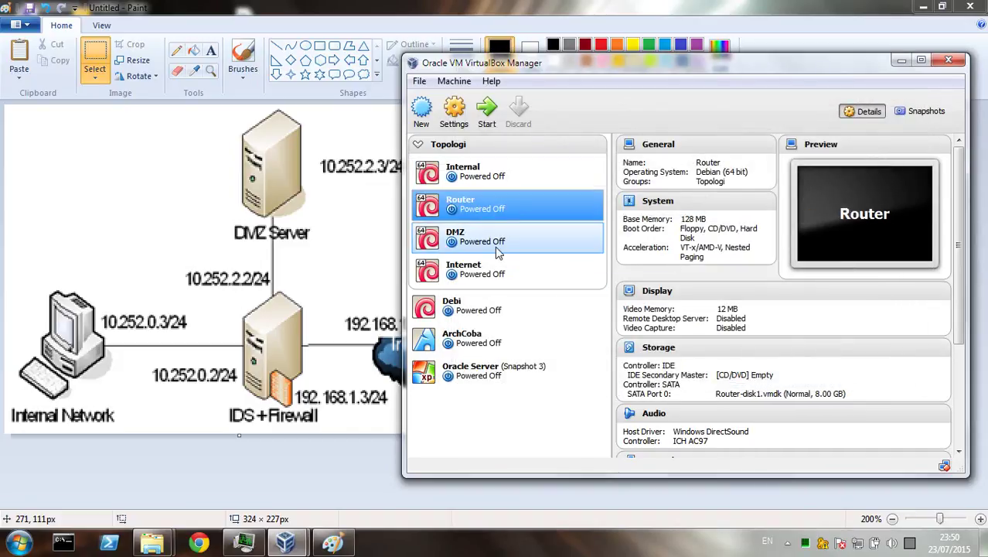
right_click(497, 247)
left_click(530, 258)
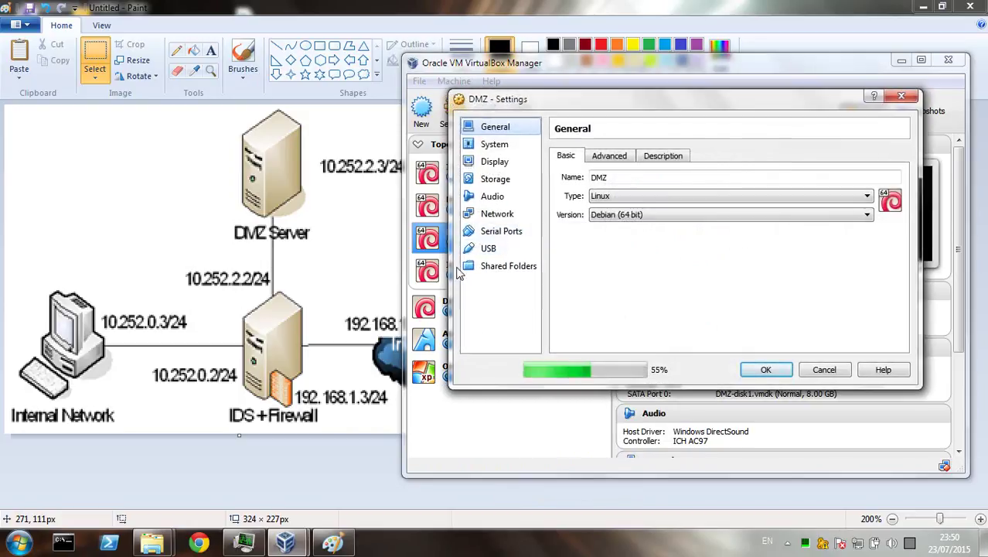
left_click(497, 214)
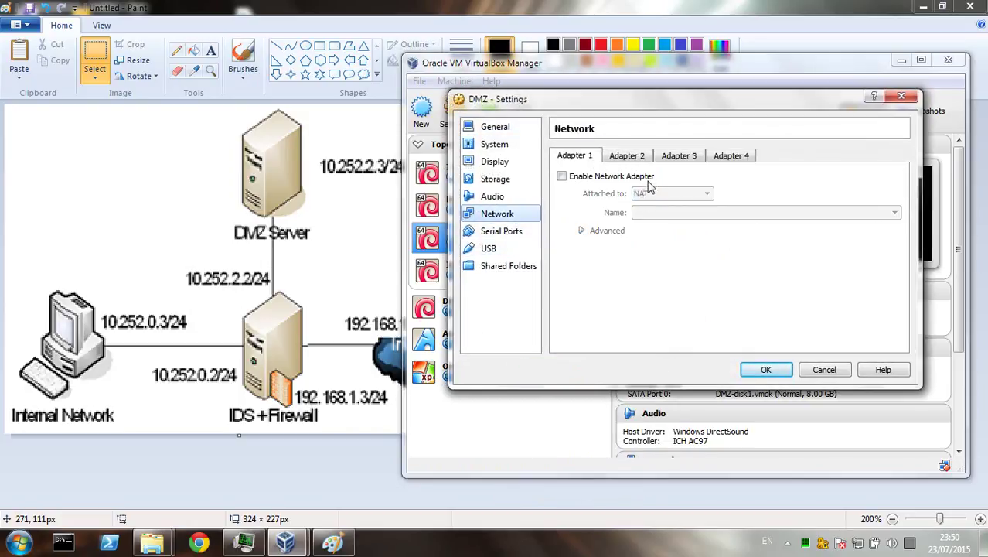
left_click(646, 176)
left_click(670, 193)
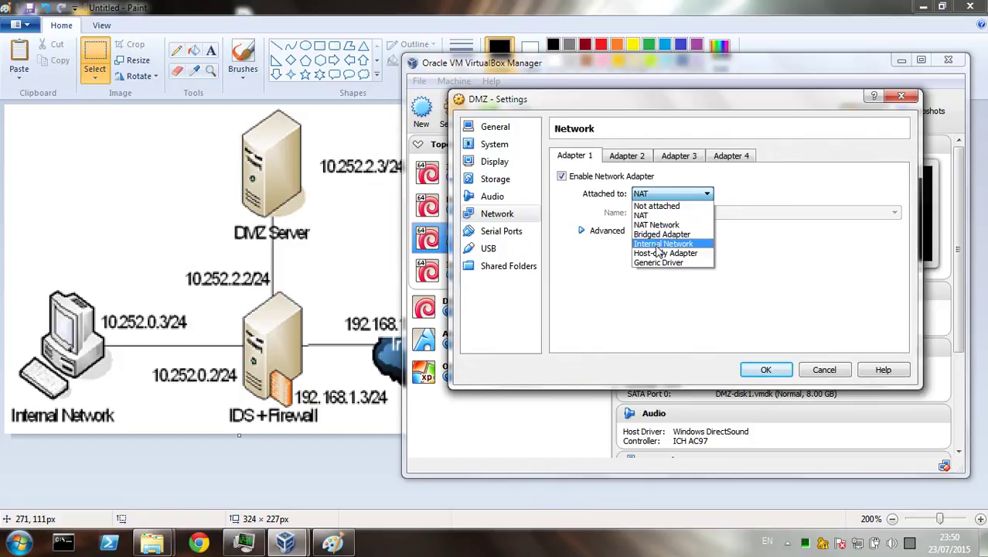
left_click(657, 244)
left_click(896, 214)
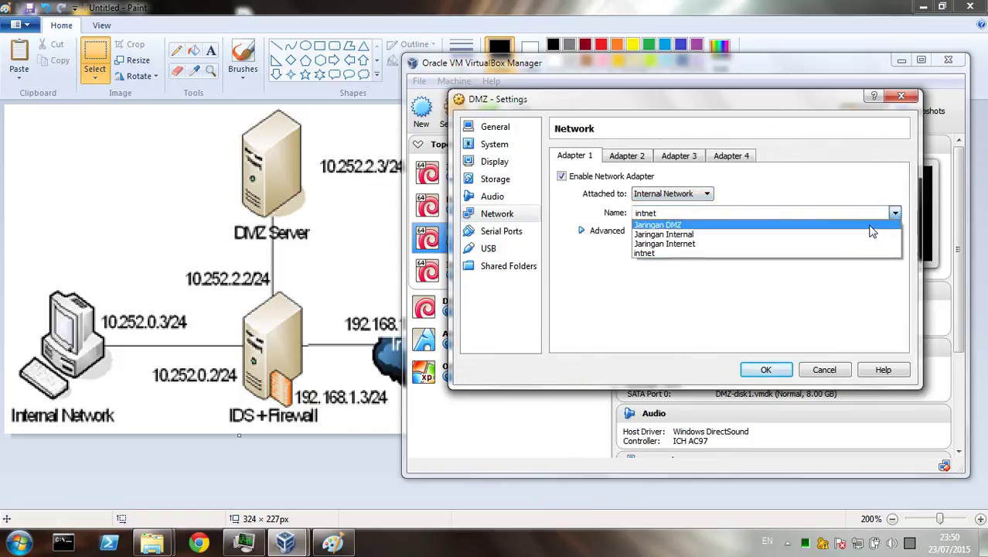
left_click(773, 225)
left_click(766, 370)
Step: Attach the Internet machine's network Adapter 1 to the Internal Network named Jaringan Internet and save the settings
right_click(549, 280)
left_click(593, 289)
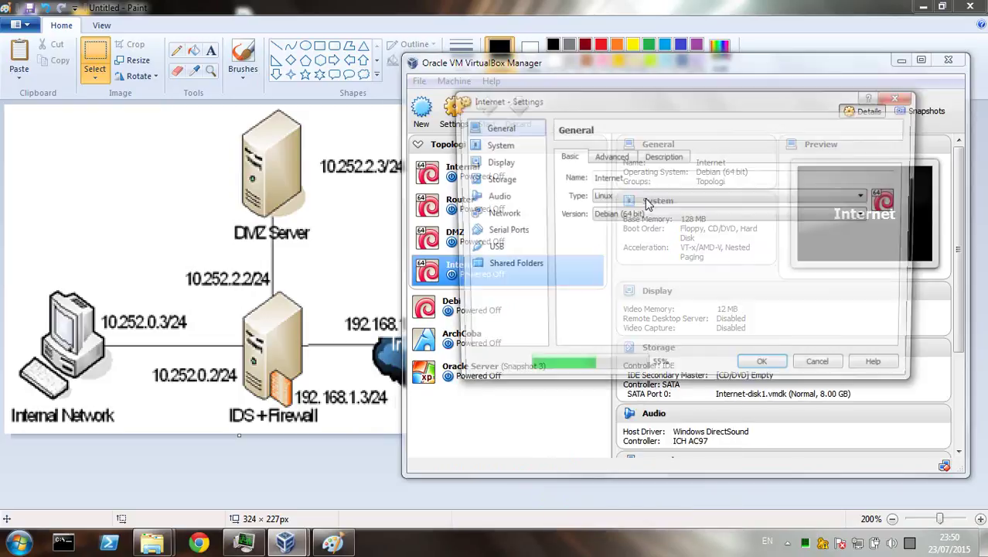
left_click(490, 197)
left_click(495, 230)
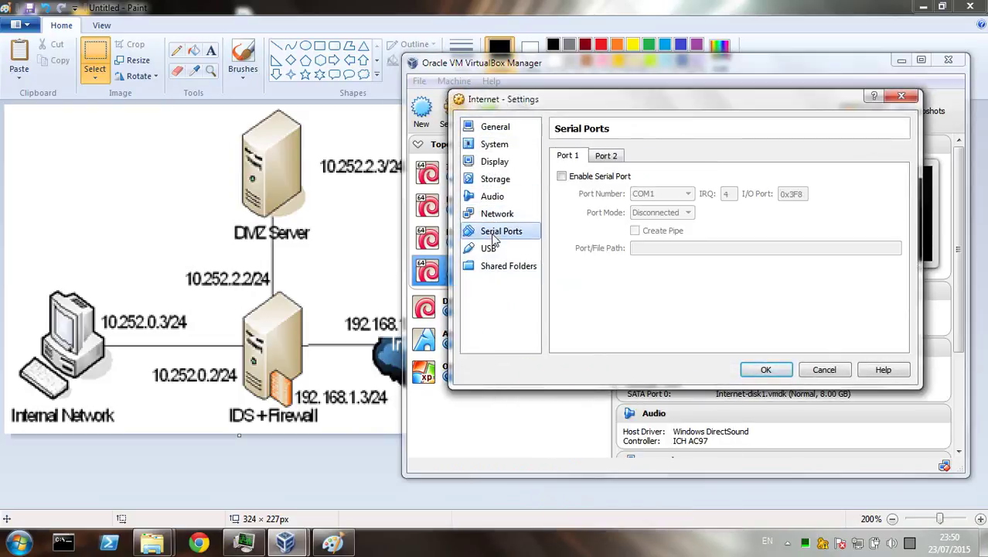
left_click(506, 214)
left_click(640, 193)
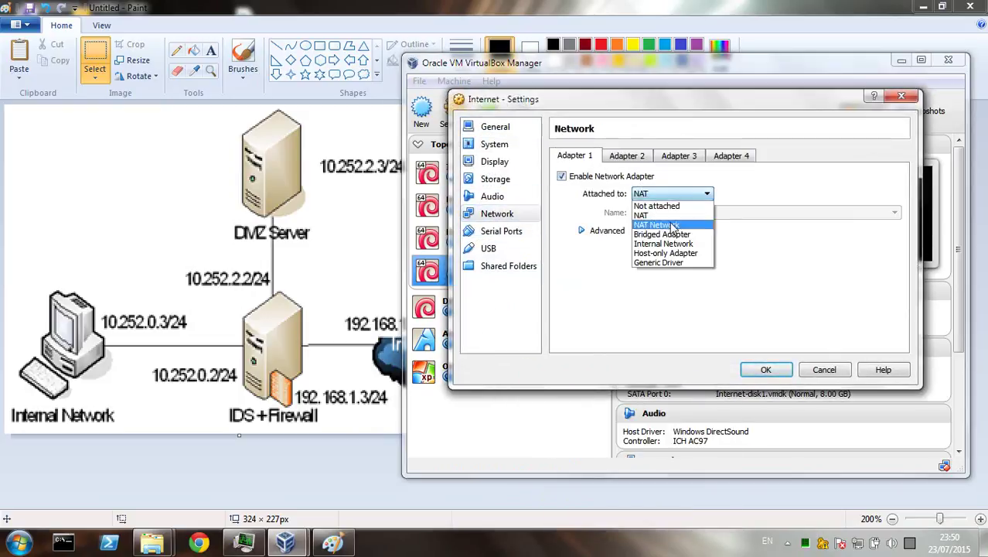
left_click(671, 243)
left_click(894, 213)
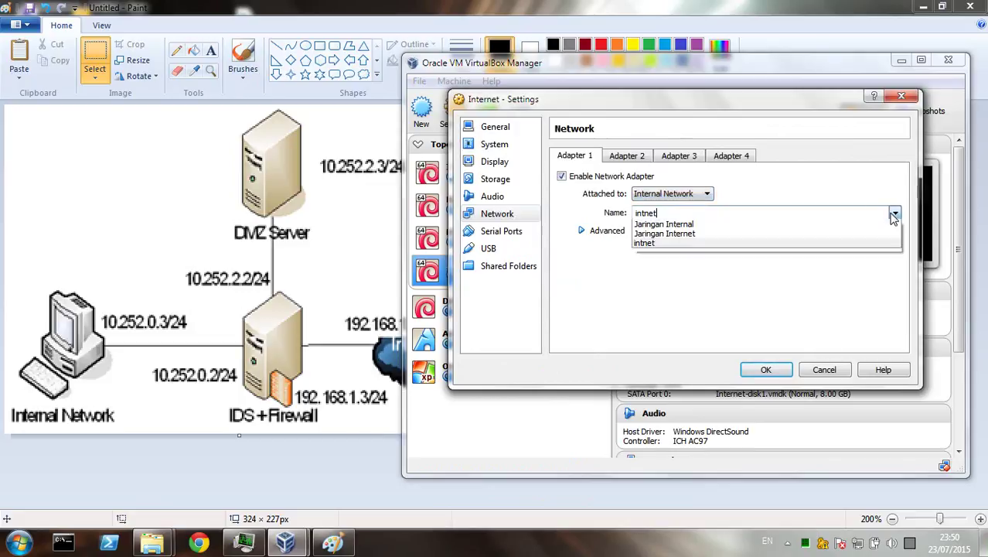
left_click(803, 243)
left_click(765, 370)
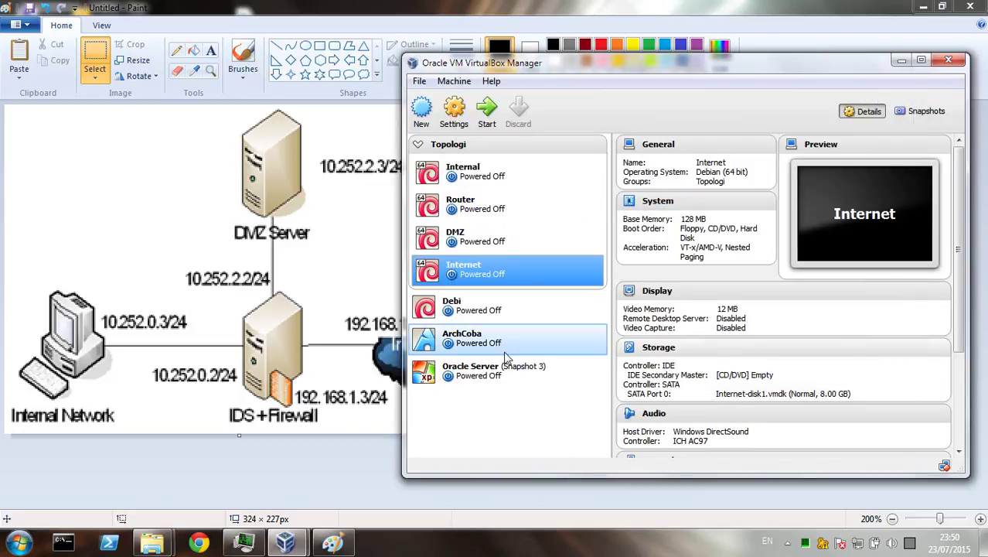
Step: Review the network adapter summaries of the Internal, Router, DMZ and Internet machines
left_click(550, 173)
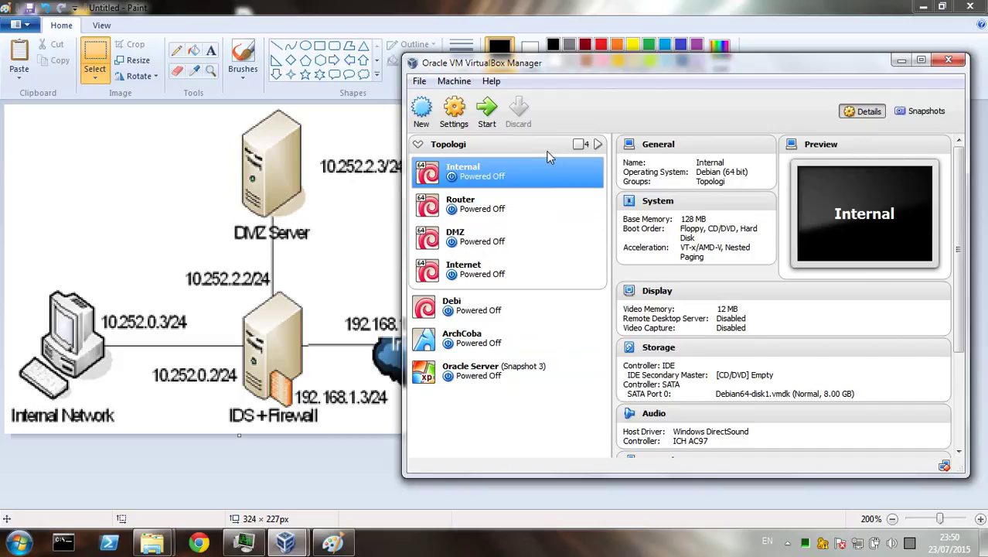
left_click(483, 145)
left_click(502, 169)
scroll(683, 297, "down", 2)
scroll(684, 297, "down", 2)
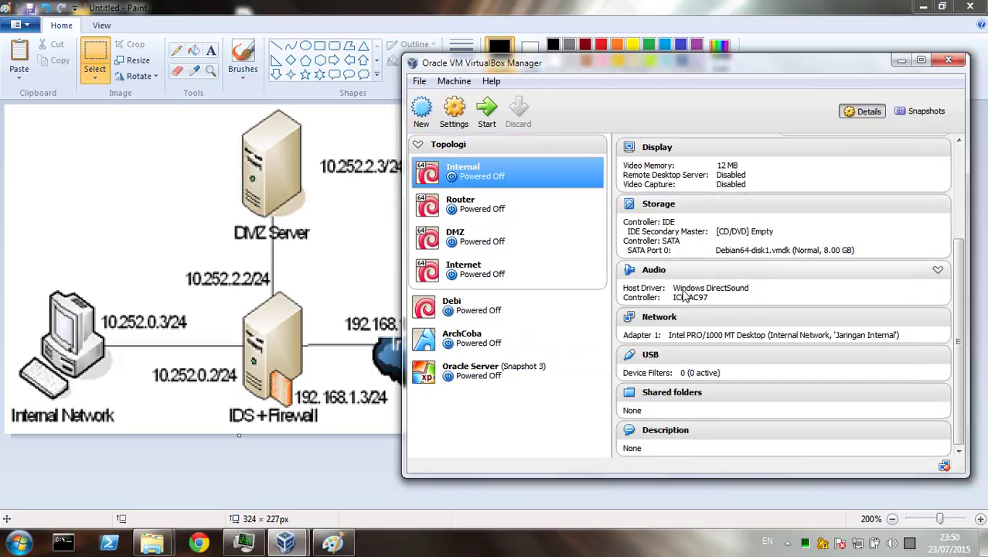
left_click(515, 232)
left_click(514, 203)
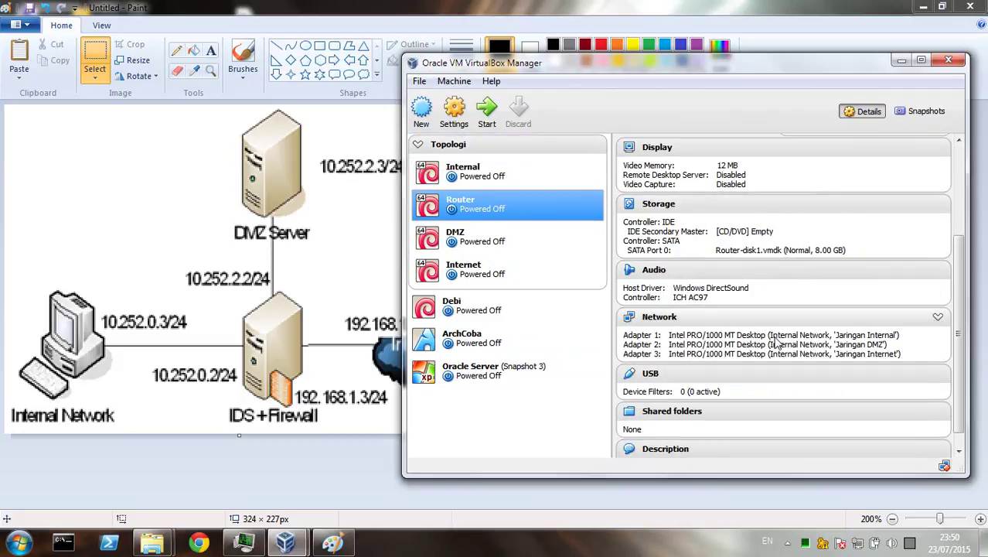
left_click(492, 237)
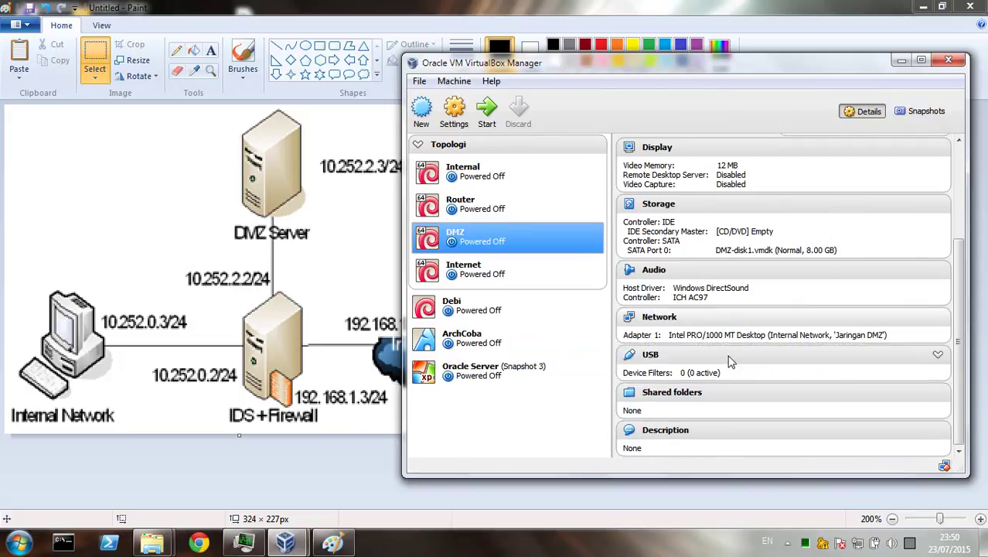
left_click(592, 270)
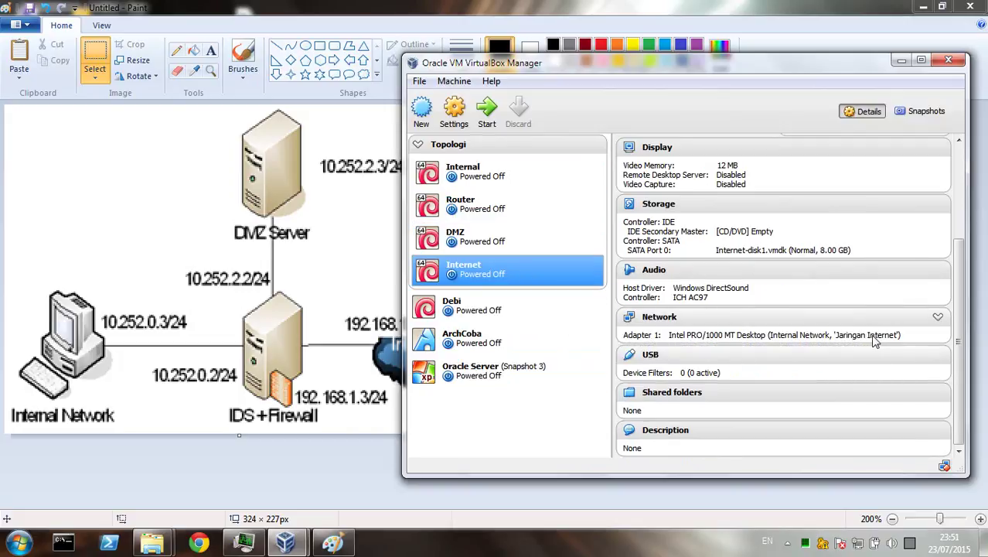
left_click(487, 171)
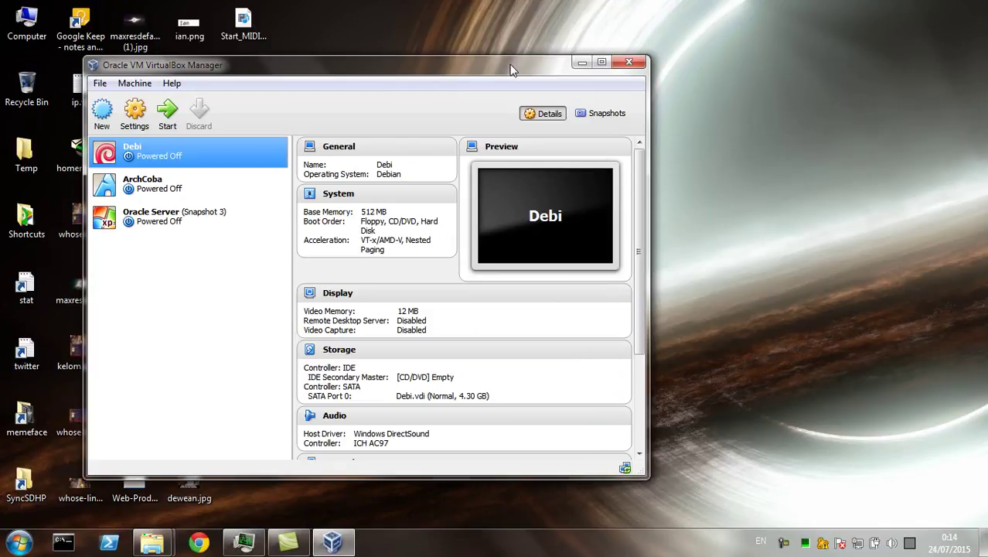
Step: Enable the Debi machine's network Adapter 2 and attach it to an Internal Network
left_click(137, 185)
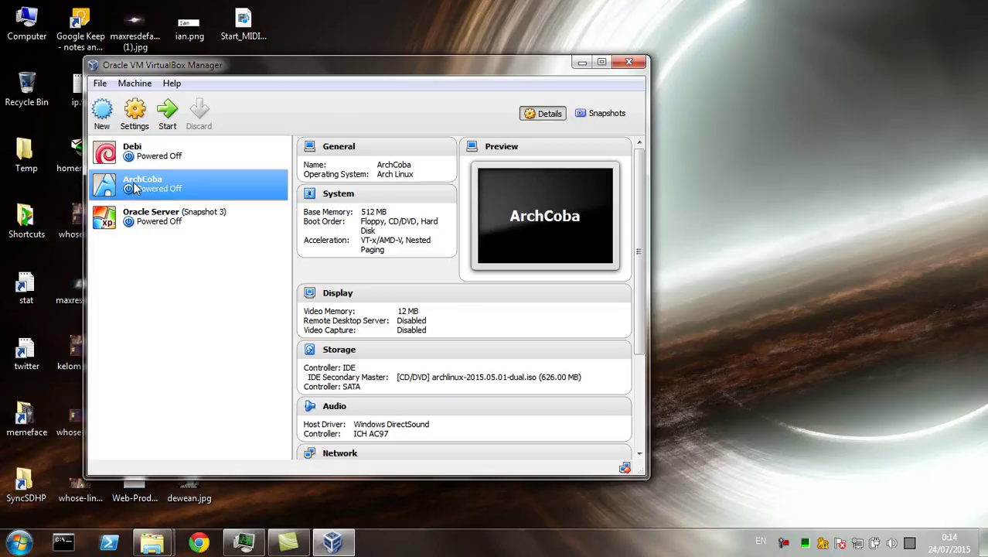
left_click(184, 166)
right_click(184, 165)
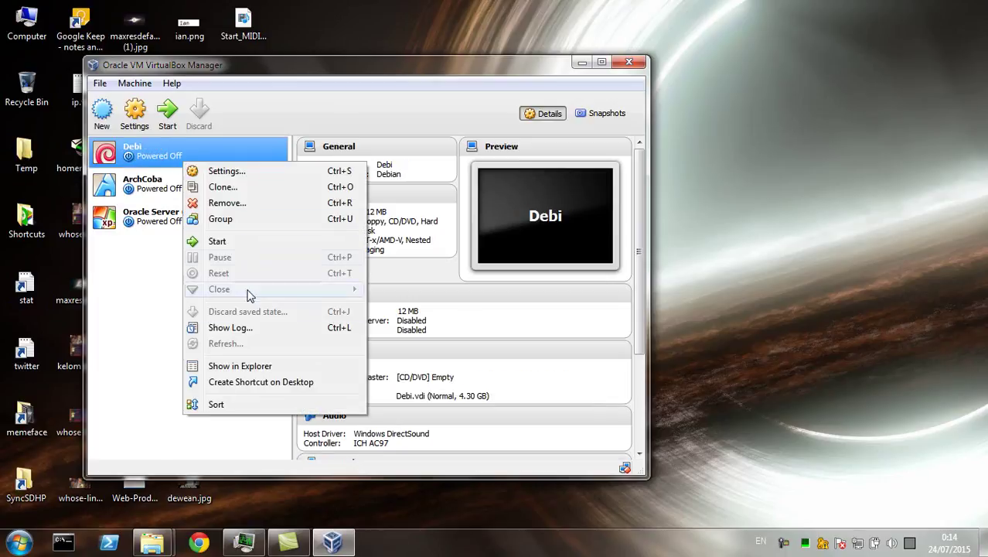
left_click(331, 173)
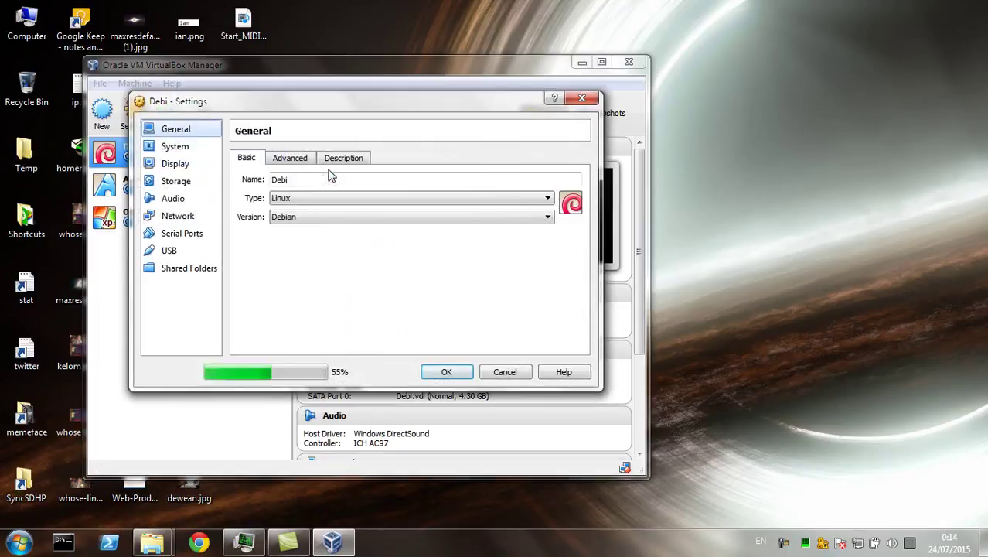
left_click(200, 238)
left_click(205, 217)
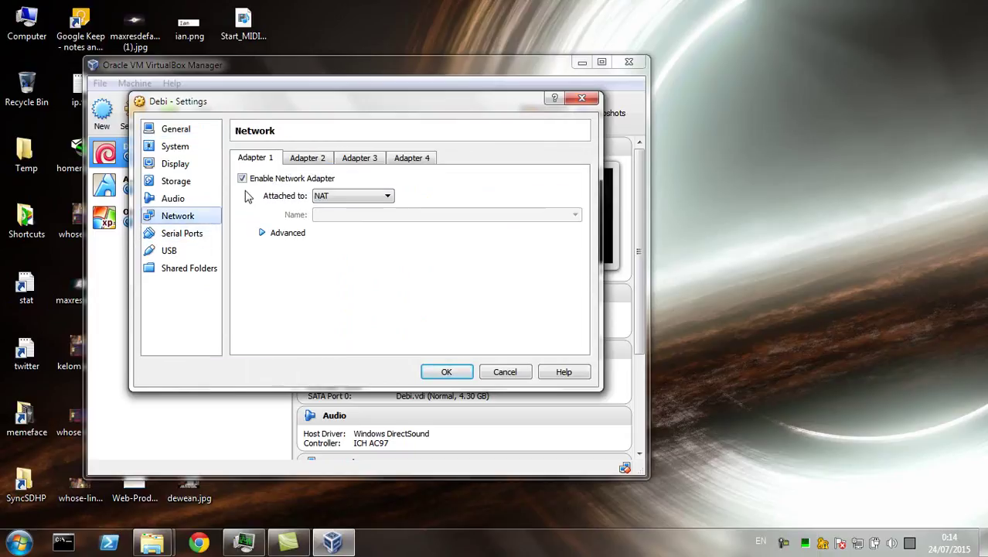
left_click(278, 233)
left_click(317, 160)
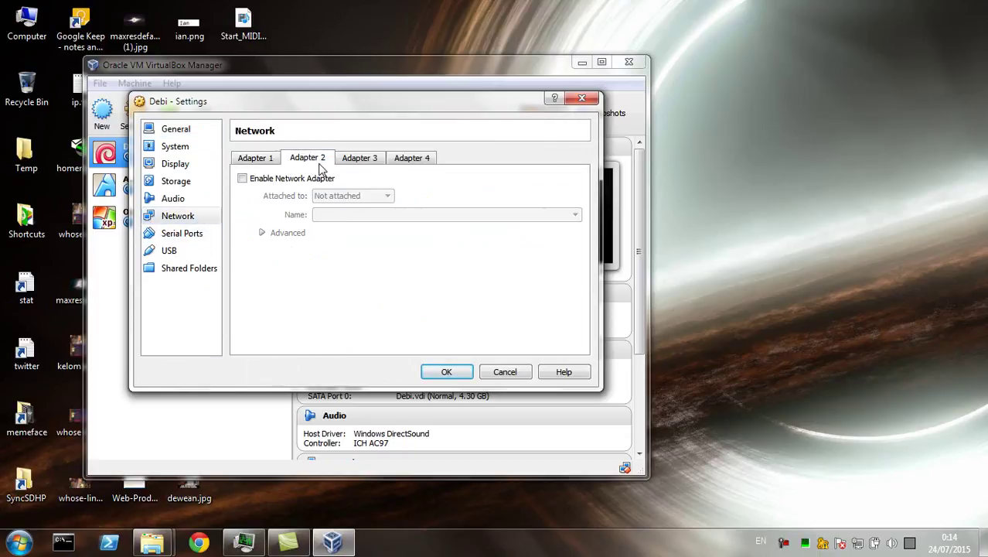
left_click(302, 178)
left_click(375, 159)
left_click(324, 161)
left_click(348, 196)
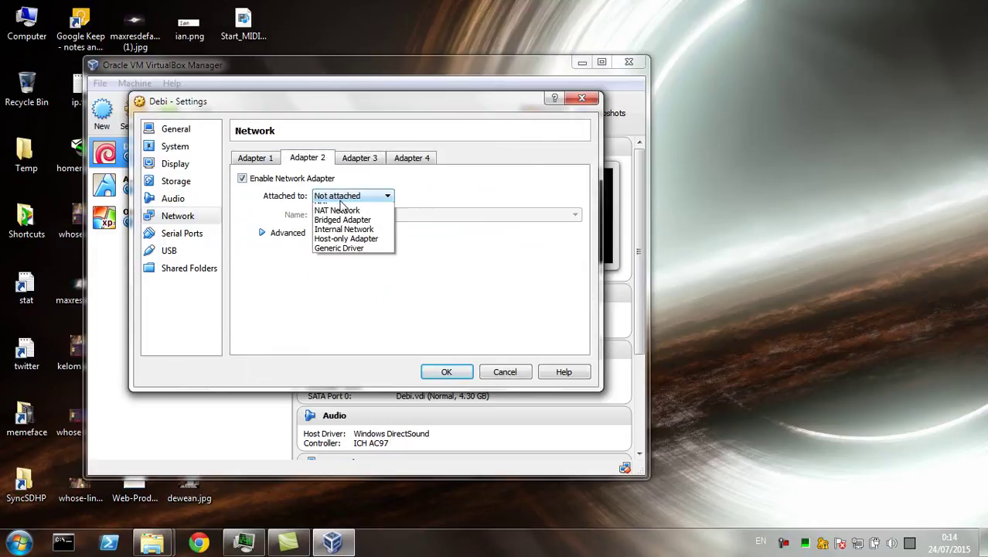
left_click(347, 246)
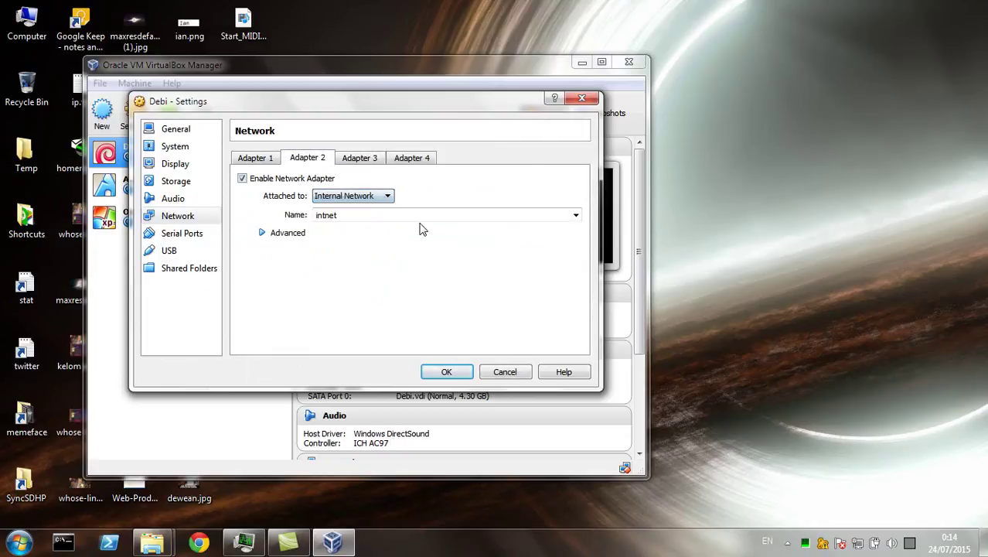
Step: Compare the MAC addresses in the advanced options of Debi's Adapter 1 and Adapter 2, and discard the settings changes
left_click(284, 232)
double_click(404, 291)
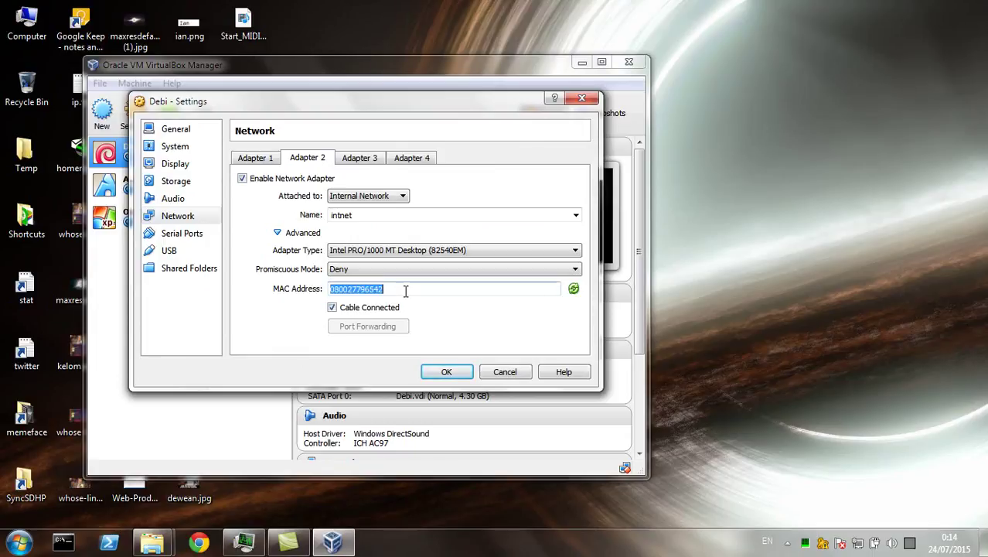
left_click(258, 158)
double_click(363, 289)
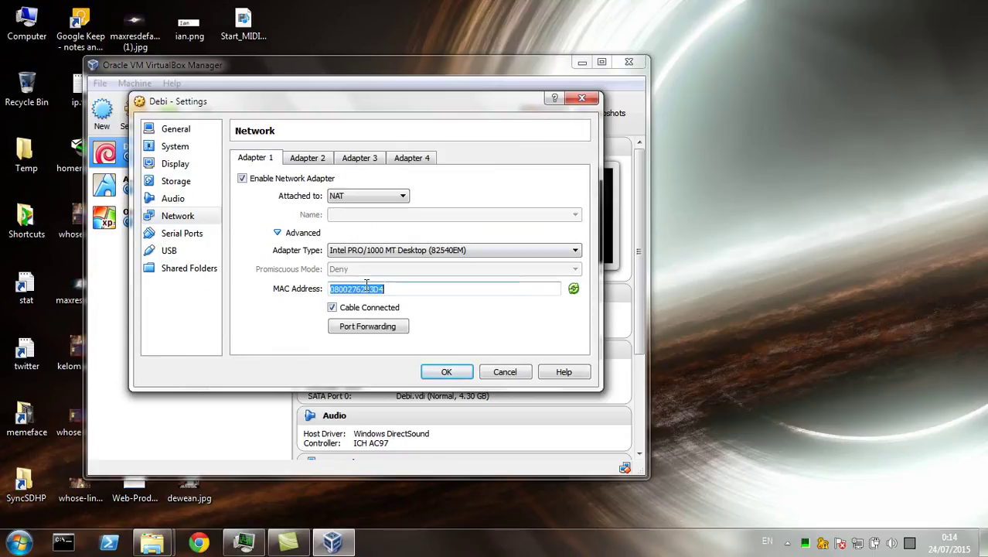
left_click(307, 158)
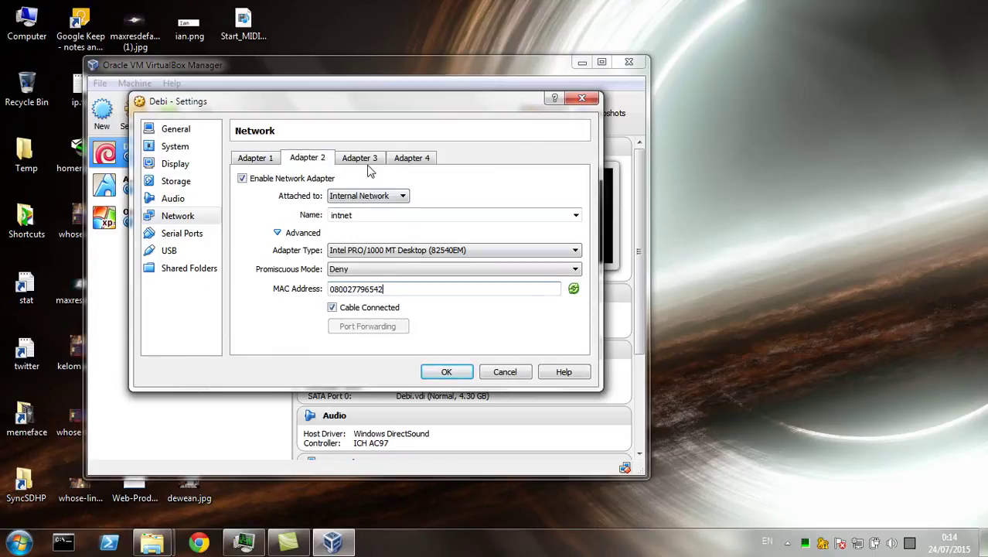
left_click(368, 163)
left_click(300, 162)
left_click(269, 162)
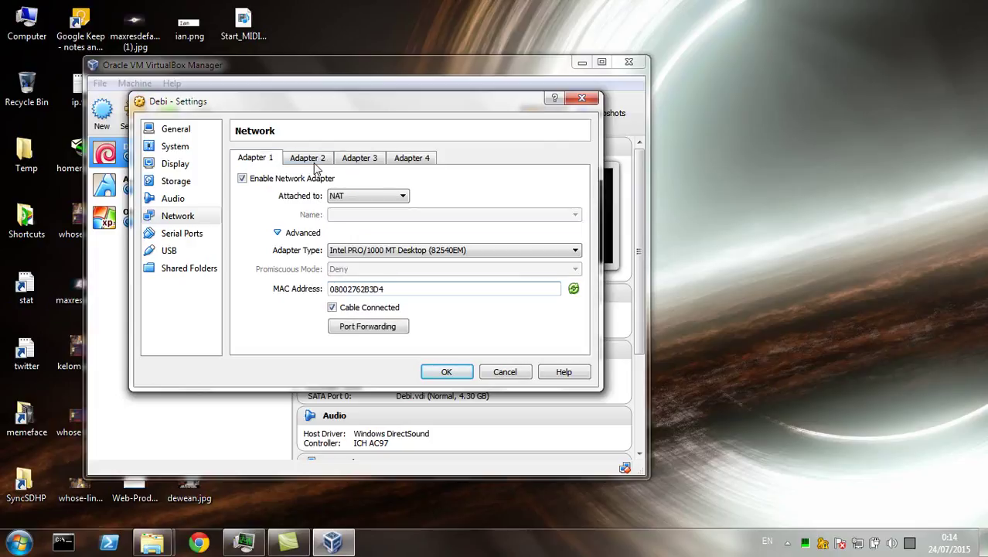
left_click(310, 161)
left_click(506, 372)
Step: Examine the advanced options of the Oracle Server machine's network Adapters 2 and 1, cancel its settings and close the manager window
left_click(217, 213)
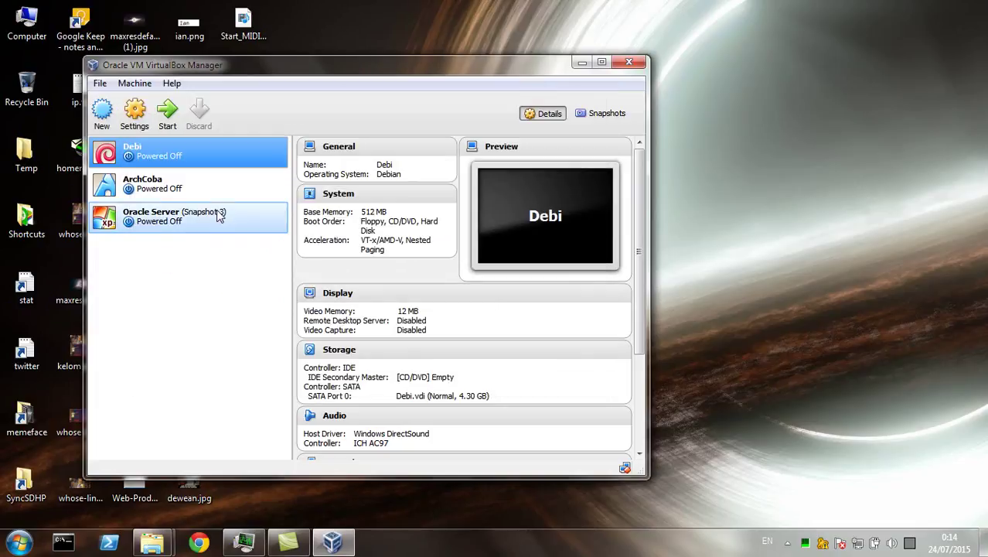
right_click(165, 217)
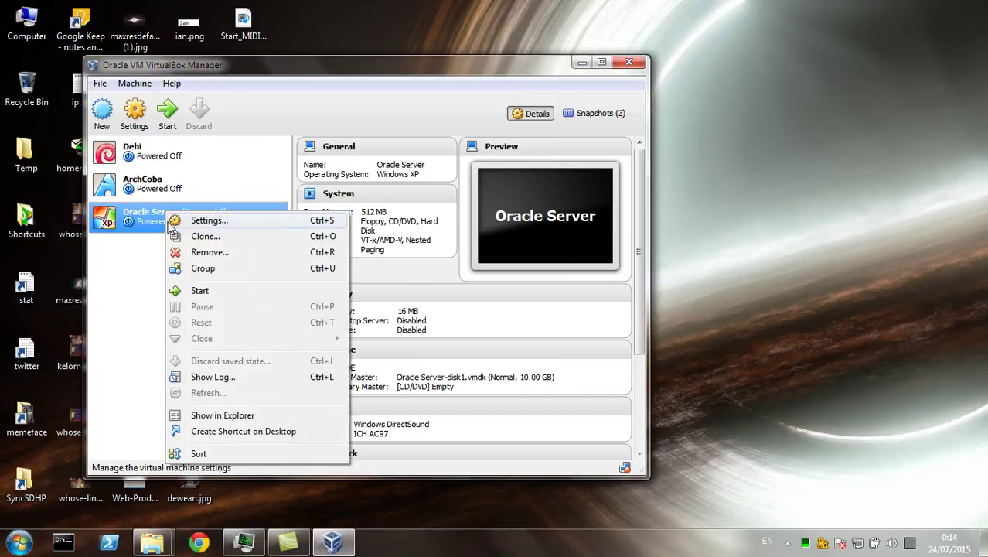
left_click(207, 218)
left_click(188, 234)
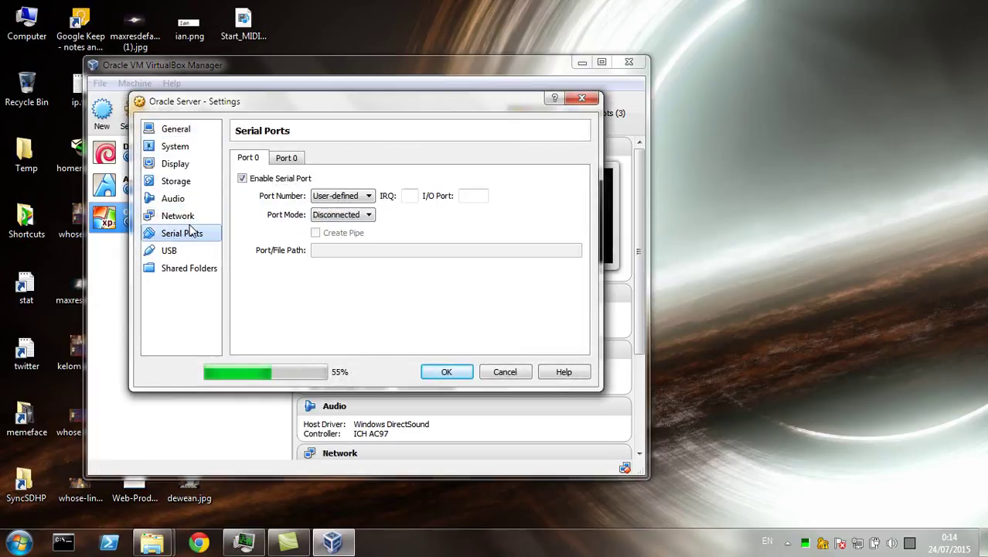
left_click(189, 214)
left_click(317, 159)
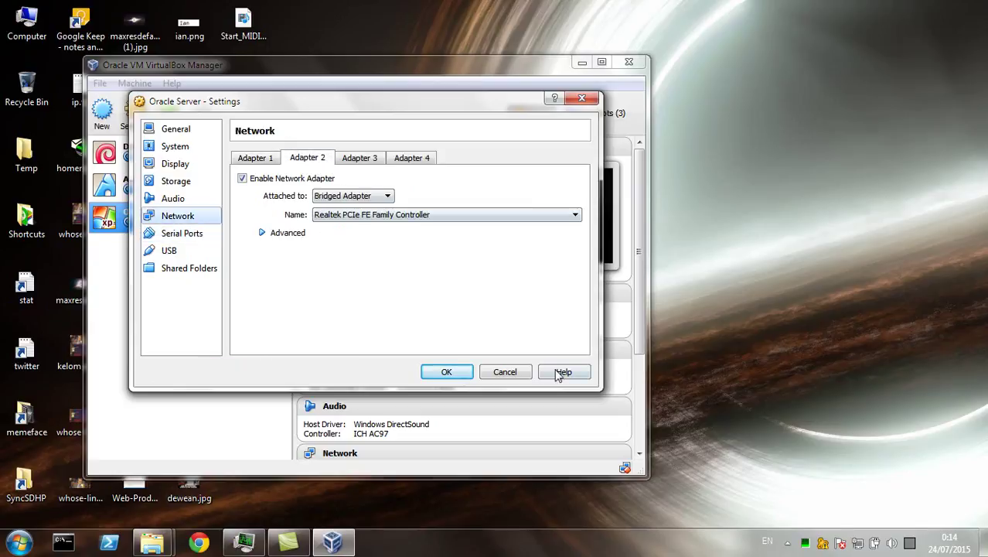
left_click(285, 233)
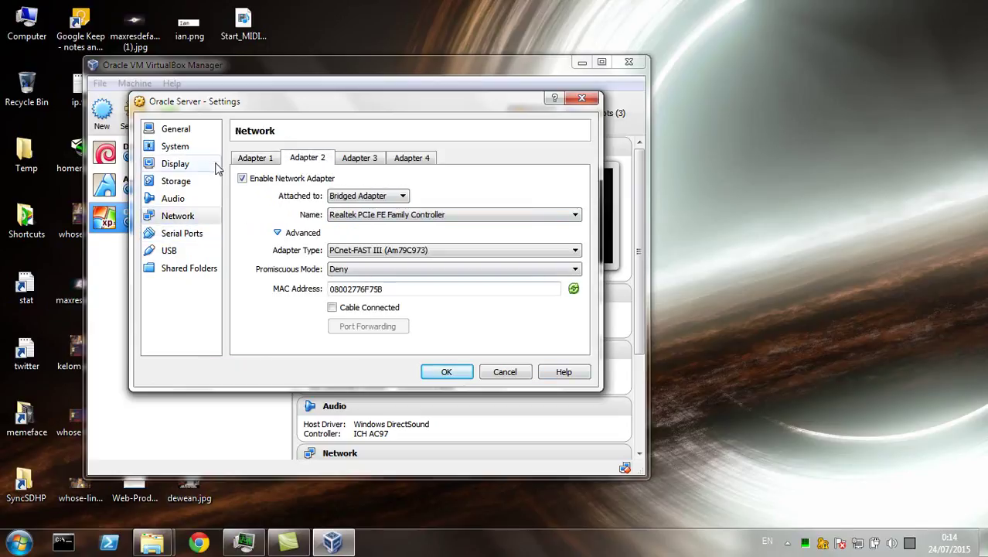
left_click(246, 160)
left_click(282, 232)
left_click(511, 375)
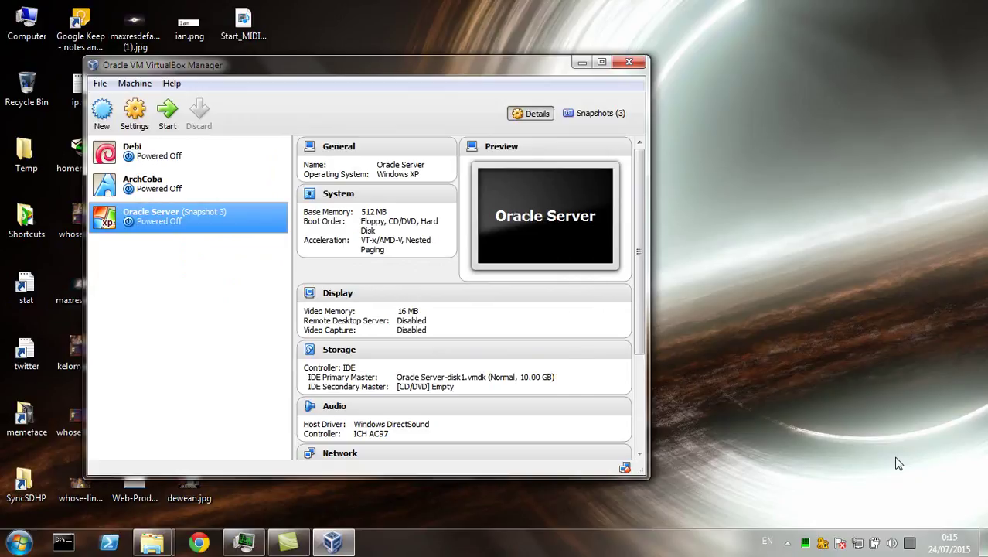
left_click(640, 68)
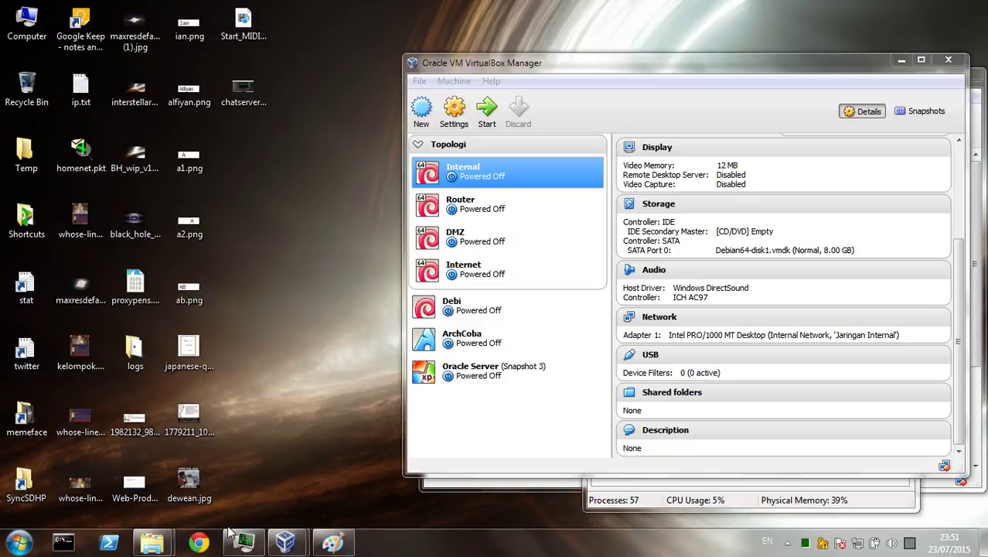
Step: Start all machines in the Topologi group with Task Manager's performance graphs placed alongside to monitor CPU and memory load
left_click(230, 534)
left_click_drag(812, 105, 257, 60)
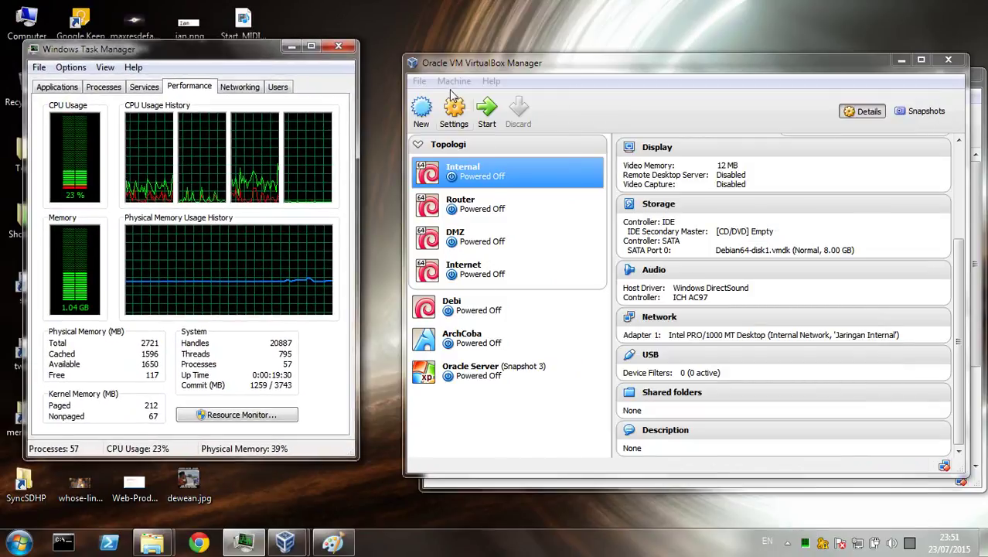
left_click(468, 143)
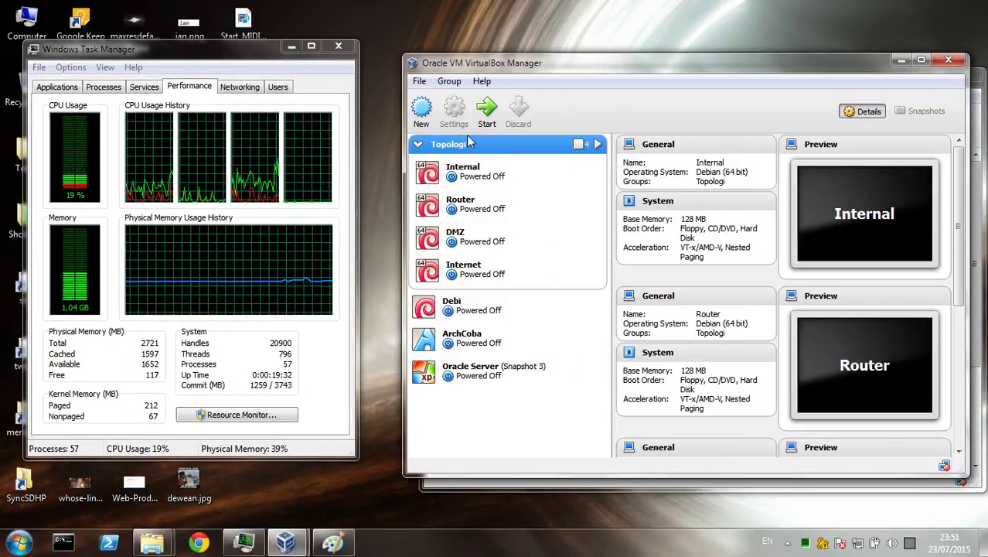
left_click(492, 122)
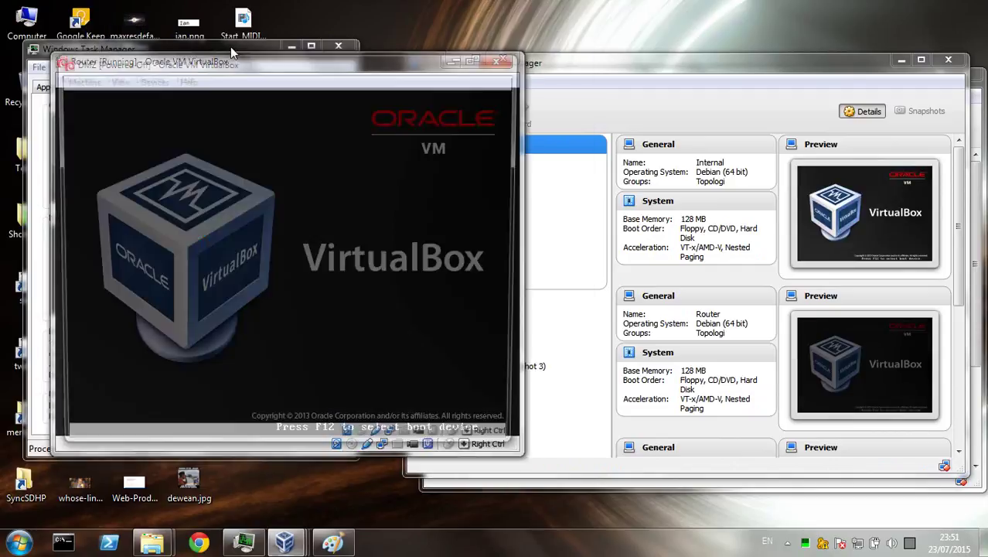
left_click(231, 47)
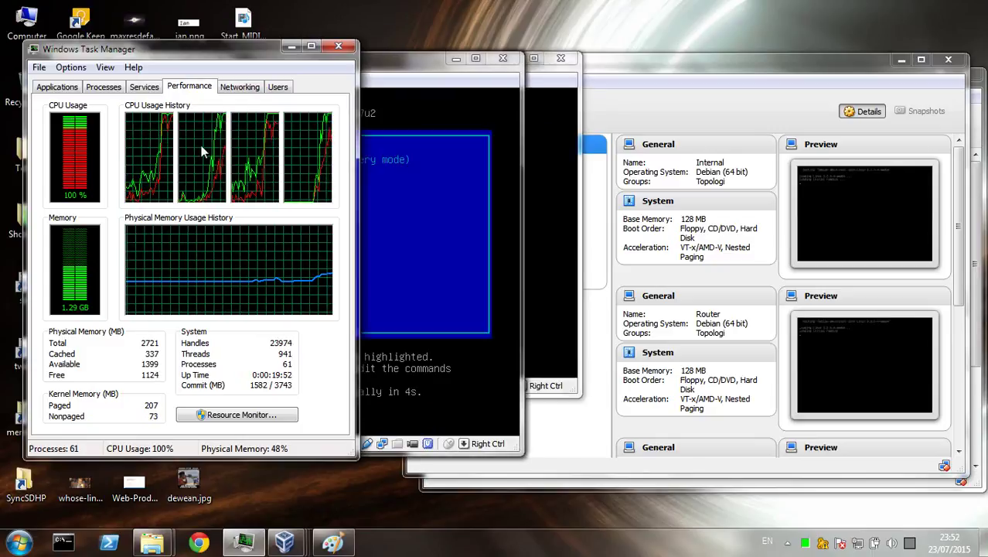
Step: Spread out the running Internet and DMZ machine windows so they no longer cover the Router window
left_click(476, 59)
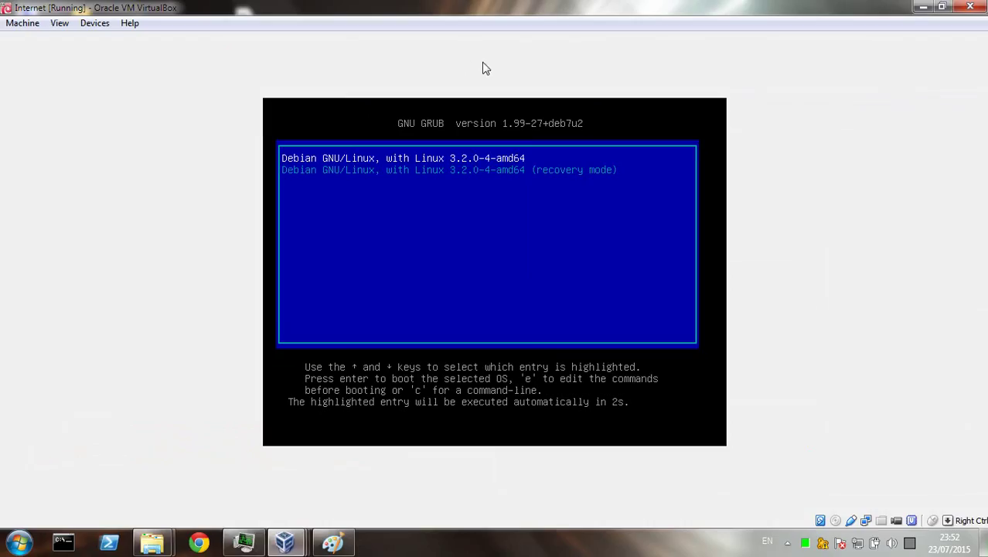
double_click(590, 6)
double_click(267, 62)
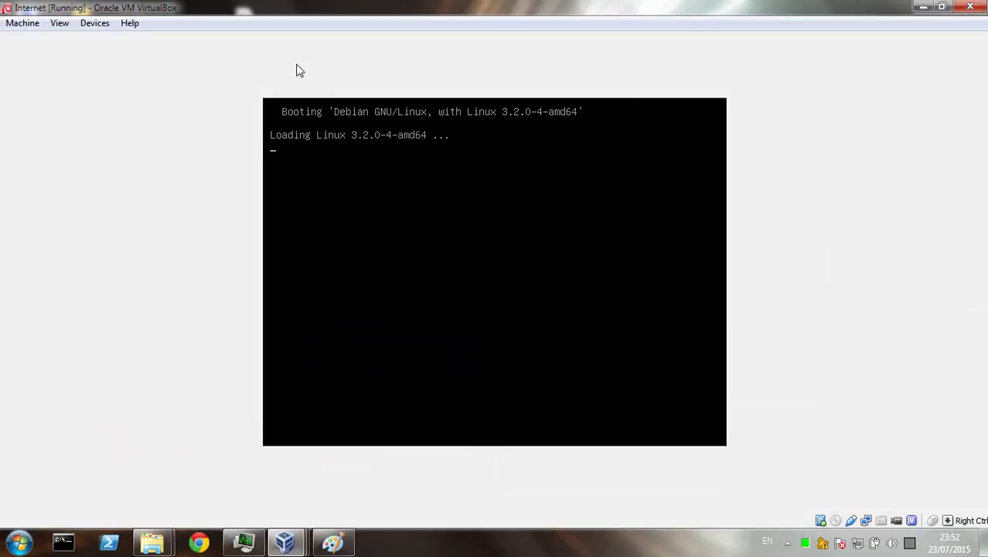
double_click(444, 6)
double_click(191, 68)
double_click(304, 5)
left_click_drag(196, 65, 656, 136)
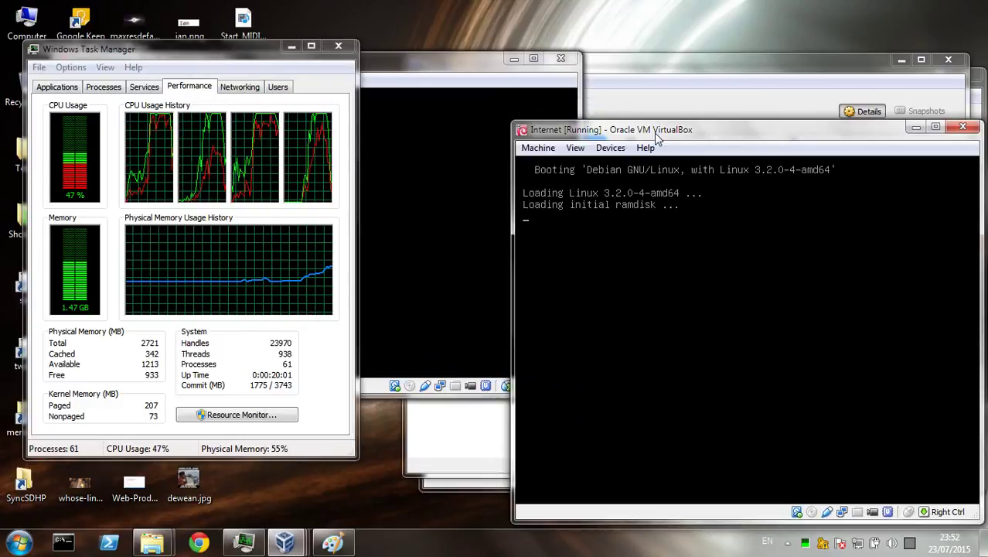
left_click(368, 66)
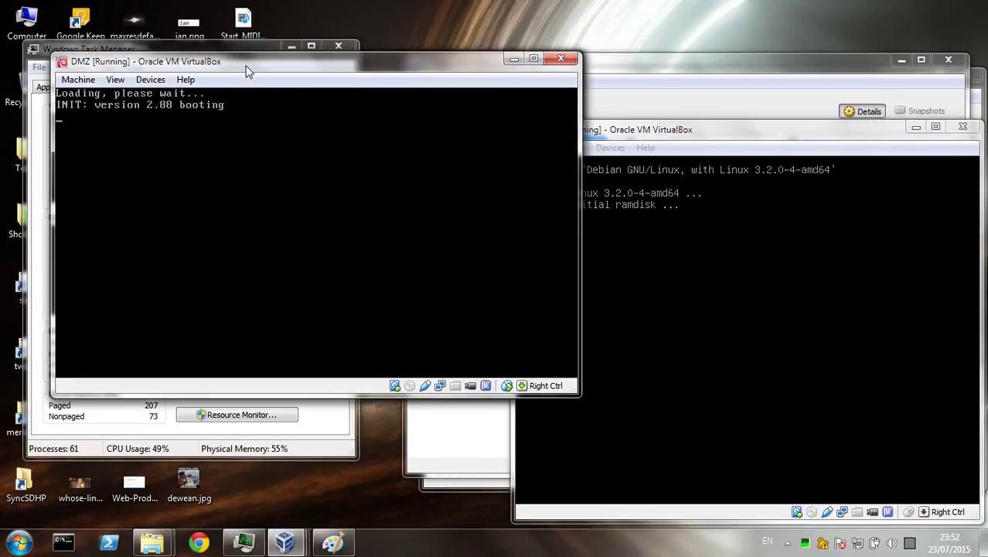
left_click_drag(256, 75, 377, 161)
left_click(381, 76)
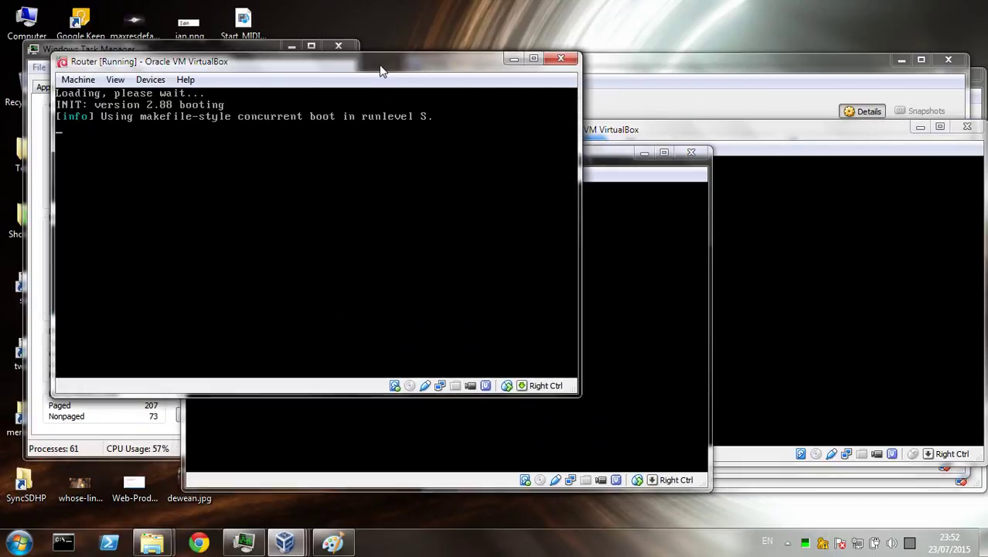
Step: Bring the running DMZ, Internet and Internal machine windows forward to check their boot progress
mouse_move(286, 547)
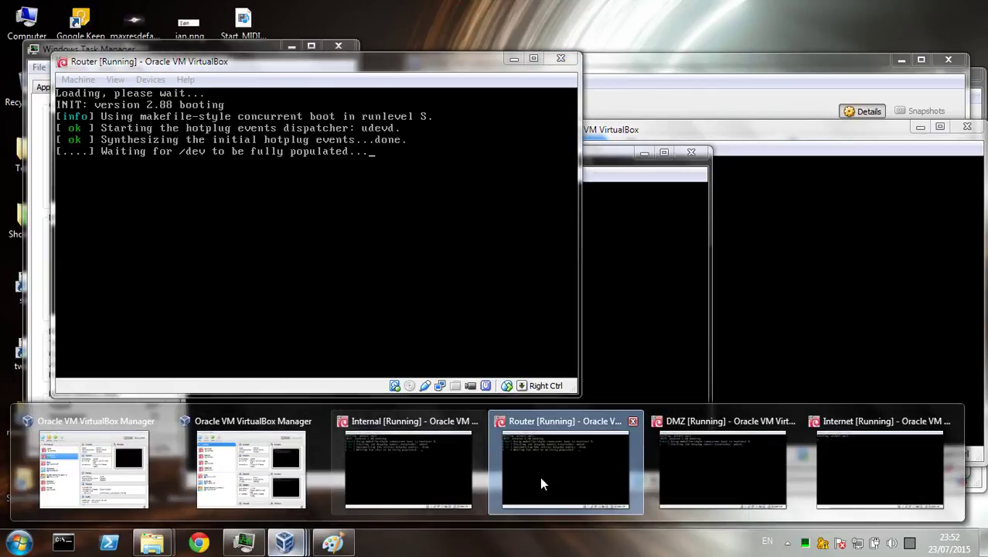
left_click(696, 459)
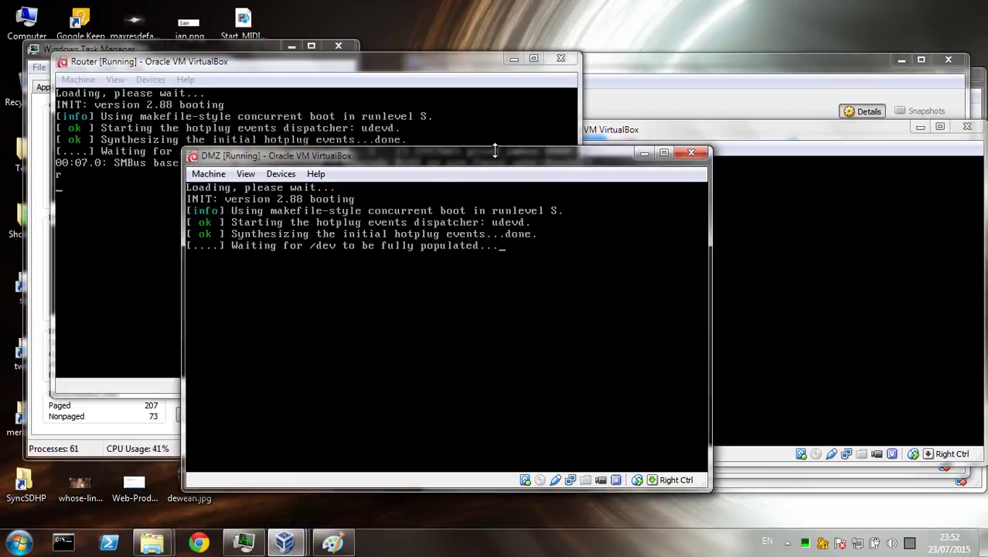
mouse_move(285, 543)
left_click(851, 458)
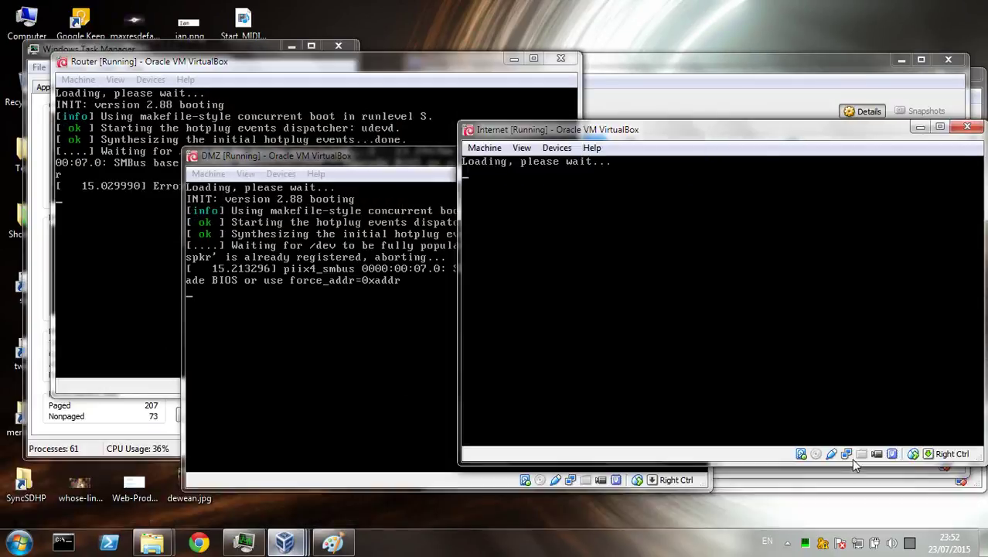
left_click(398, 483)
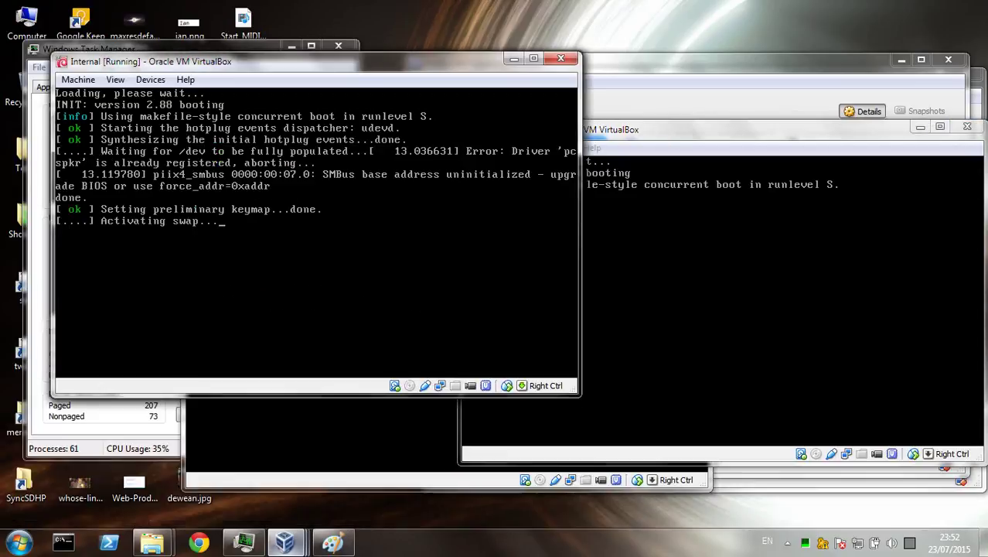
Step: Check the host's CPU and memory load in Task Manager and the network startup output of the Internal, Internet and DMZ machines
left_click(109, 52)
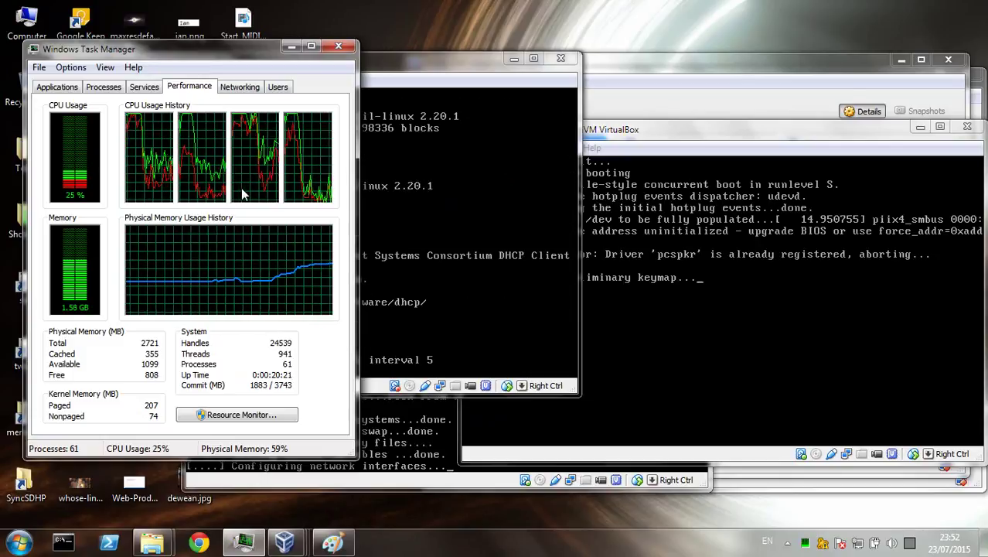
left_click(438, 75)
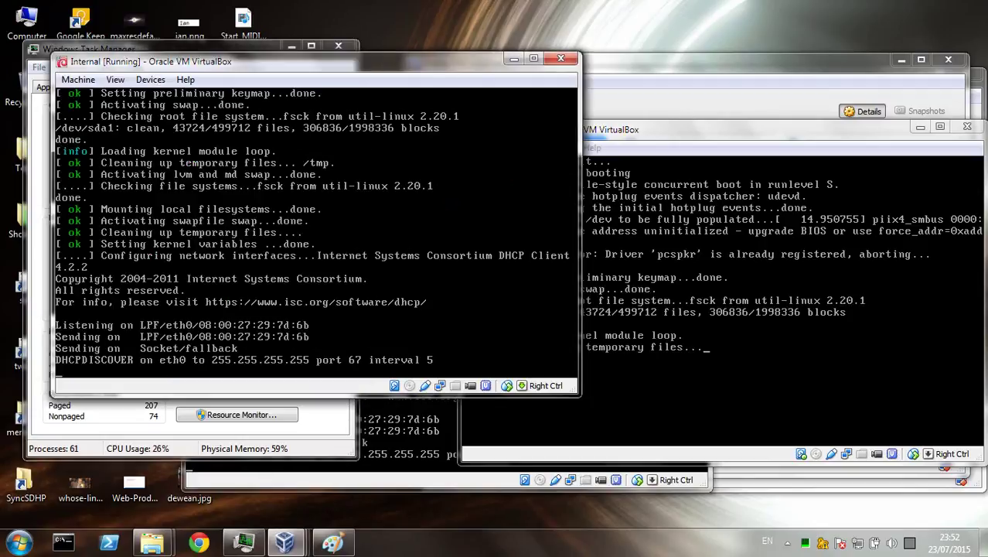
left_click(675, 133)
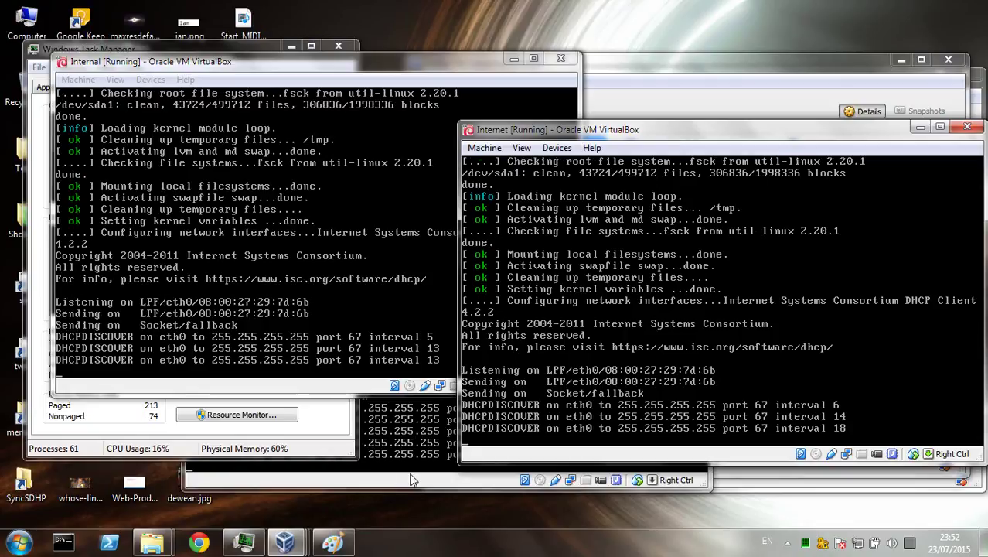
left_click(388, 481)
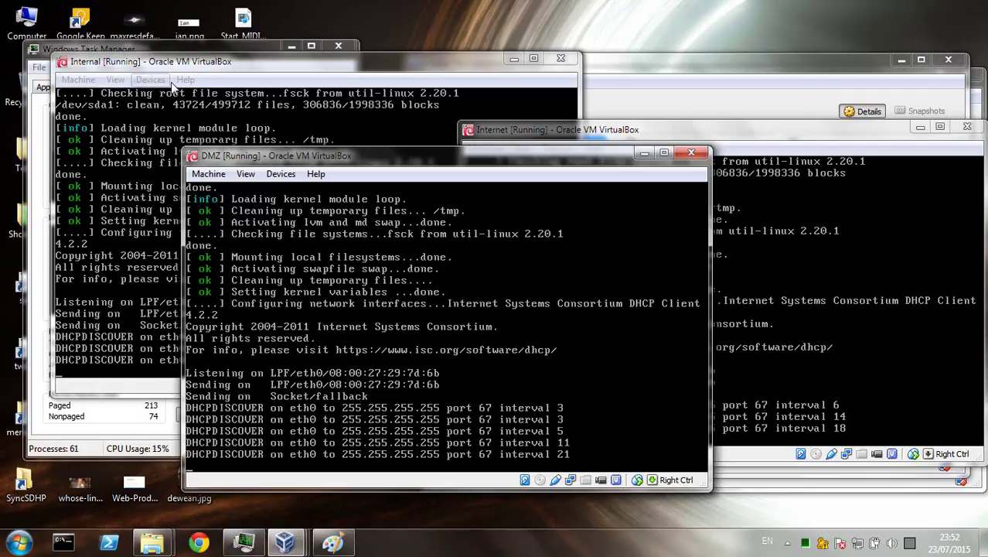
Step: Bring the Internal and Internet machine windows forward to examine their DHCP requests, previewing the other running machines and ending on Internal
left_click(250, 60)
left_click(656, 127)
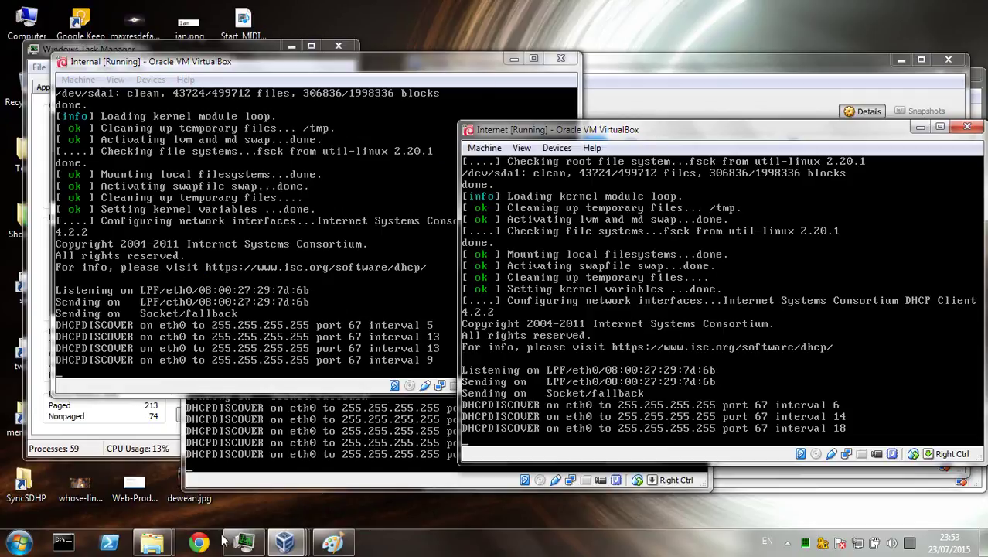
mouse_move(285, 541)
left_click(454, 477)
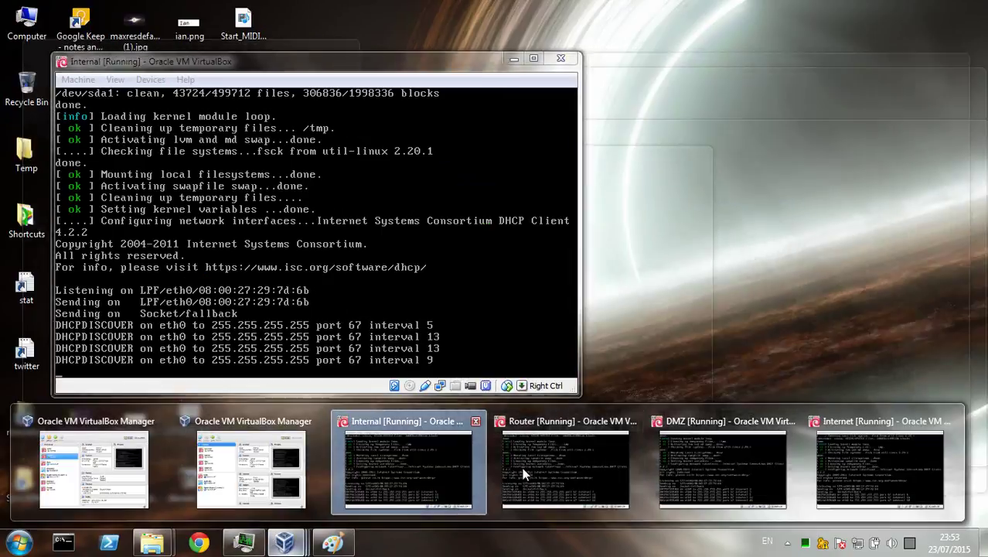
mouse_move(638, 461)
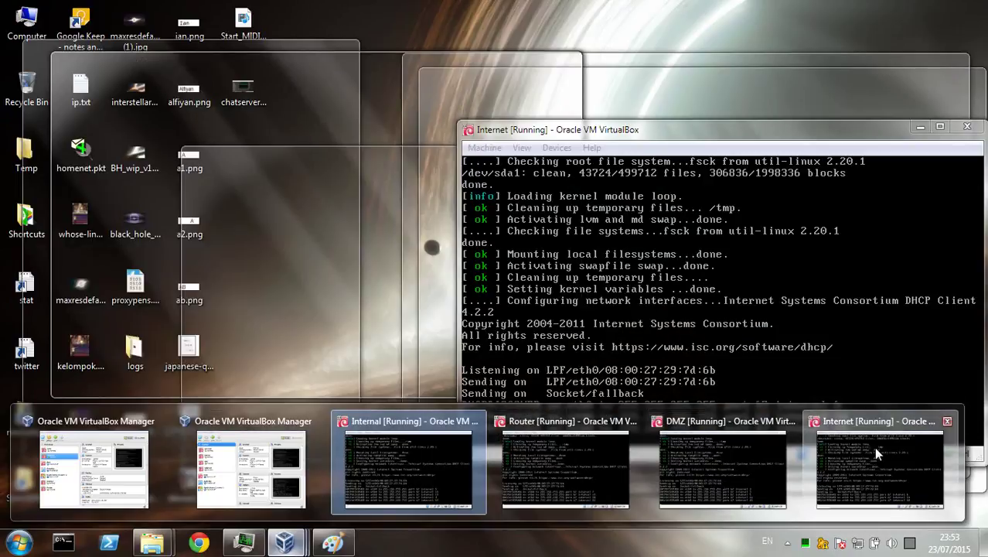
left_click(875, 456)
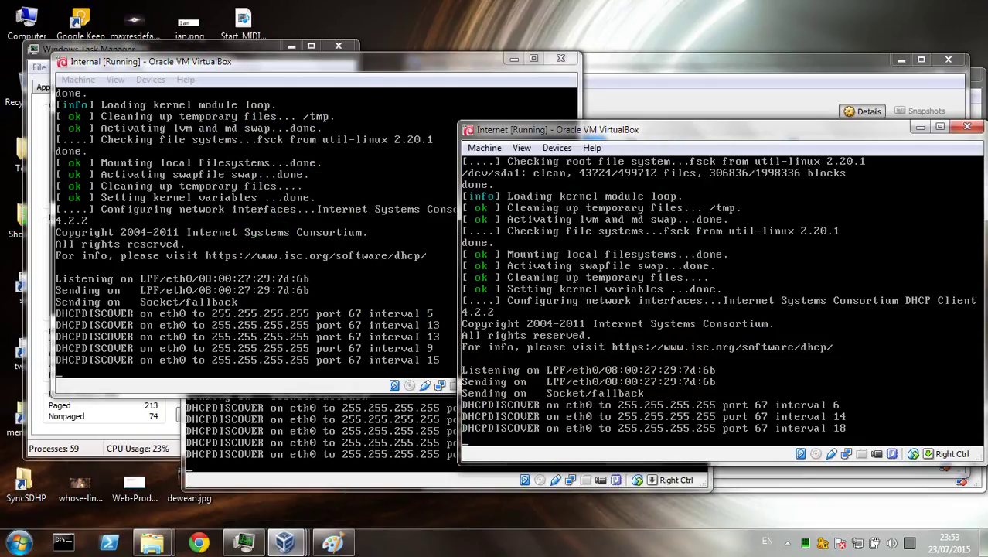
mouse_move(284, 541)
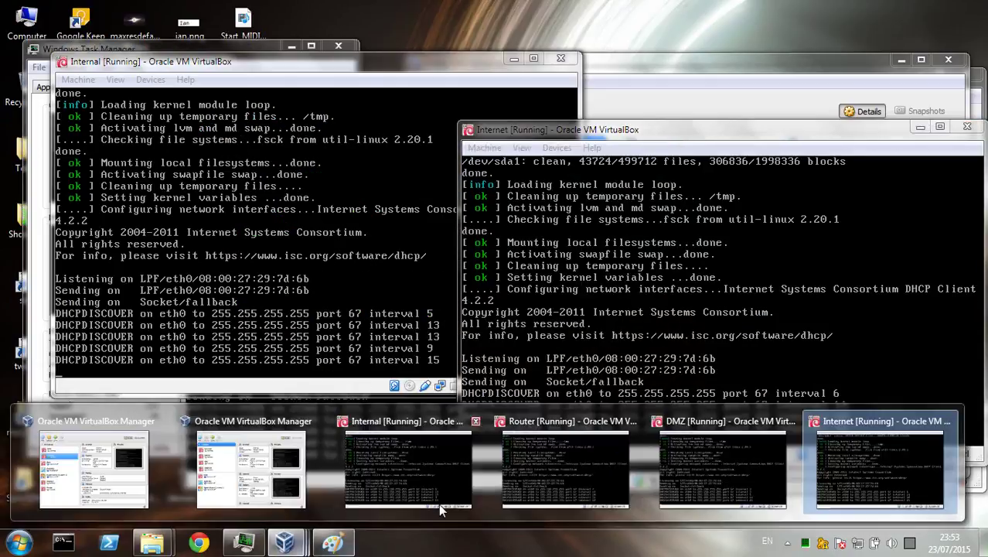
mouse_move(619, 470)
mouse_move(396, 497)
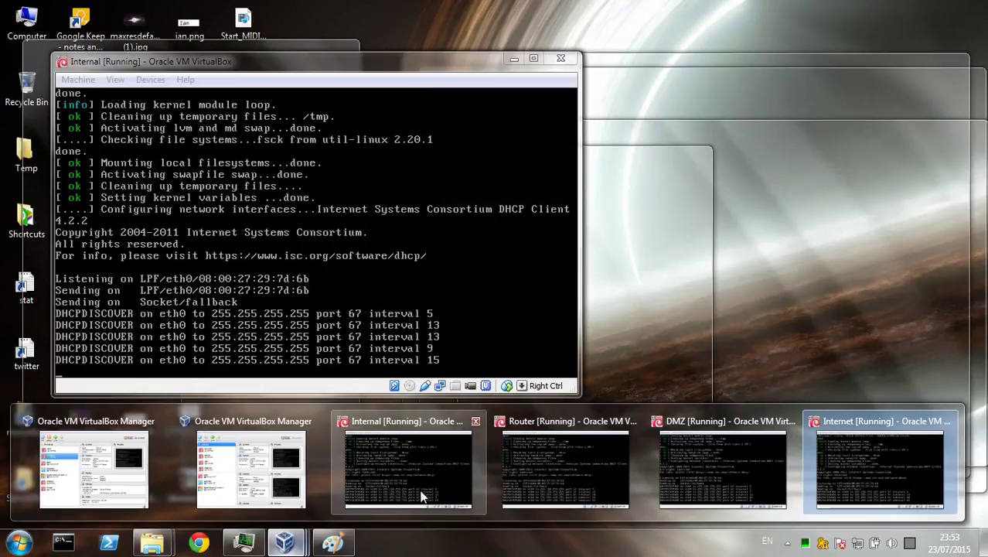
left_click(471, 463)
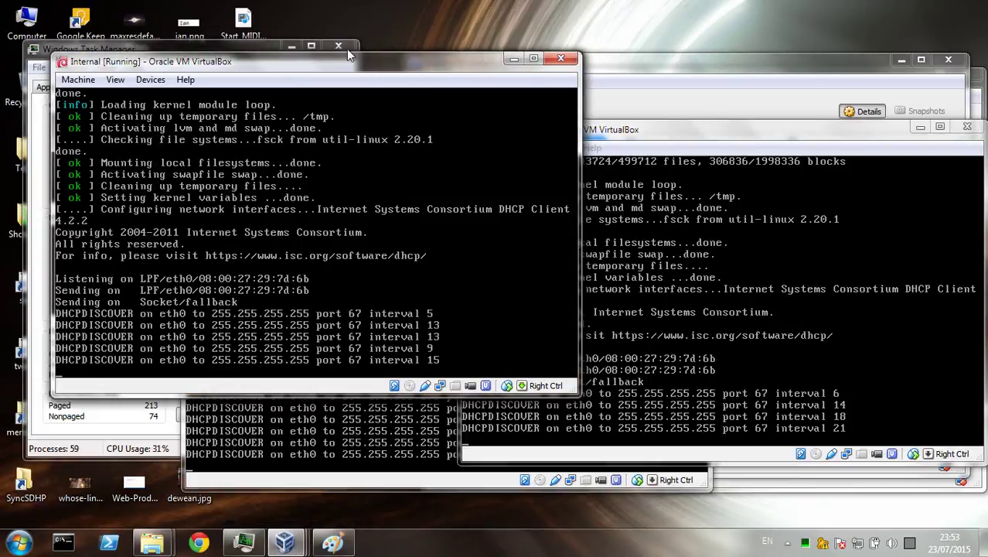